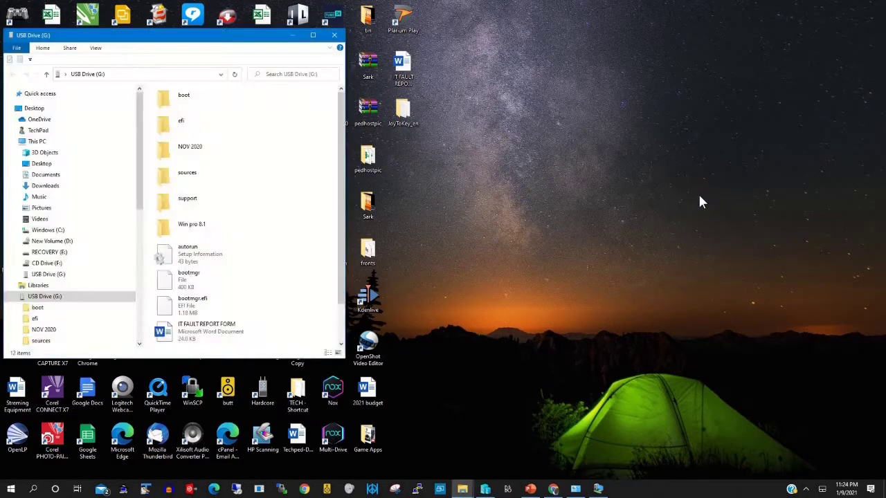
# Step: Open USB Drive (G:) from the devices and drives of This PC, moving the window aside for space
pyautogui.moveTo(191, 31); pyautogui.dragTo(614, 35)
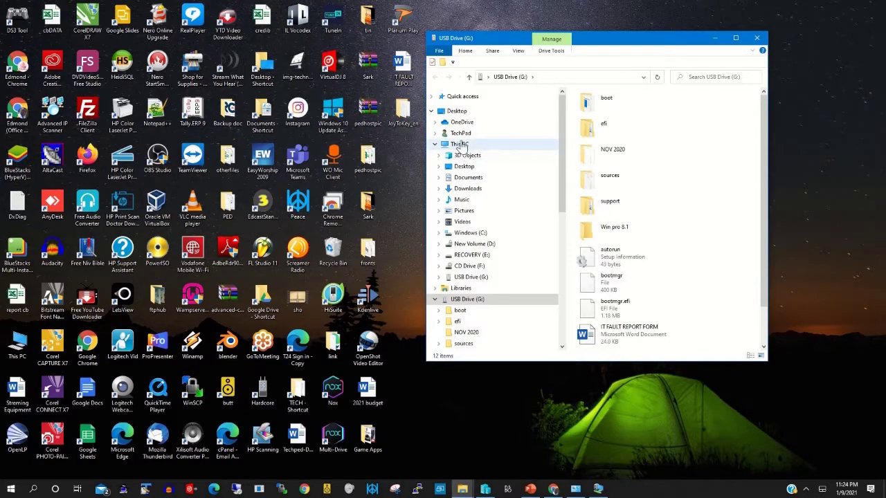
pyautogui.click(463, 144)
pyautogui.moveTo(763, 219); pyautogui.dragTo(770, 286)
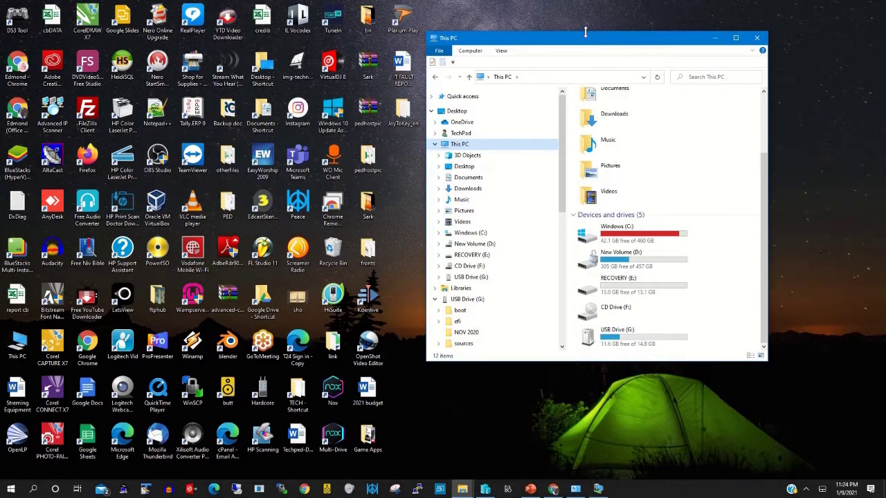
pyautogui.moveTo(589, 34); pyautogui.dragTo(589, 23)
pyautogui.moveTo(534, 32); pyautogui.dragTo(239, 27)
pyautogui.doubleClick(316, 335)
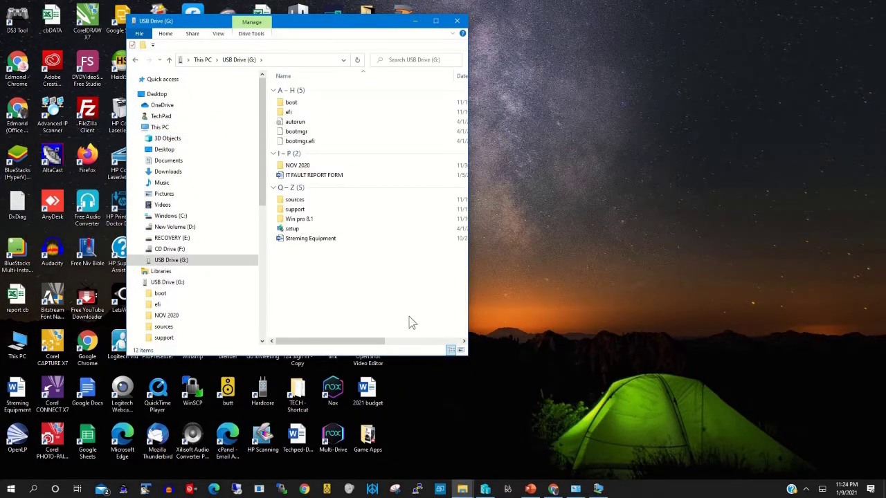
# Step: Bring up the TechPed-PC1 virtual machine window and place it beside the USB drive window
pyautogui.click(598, 488)
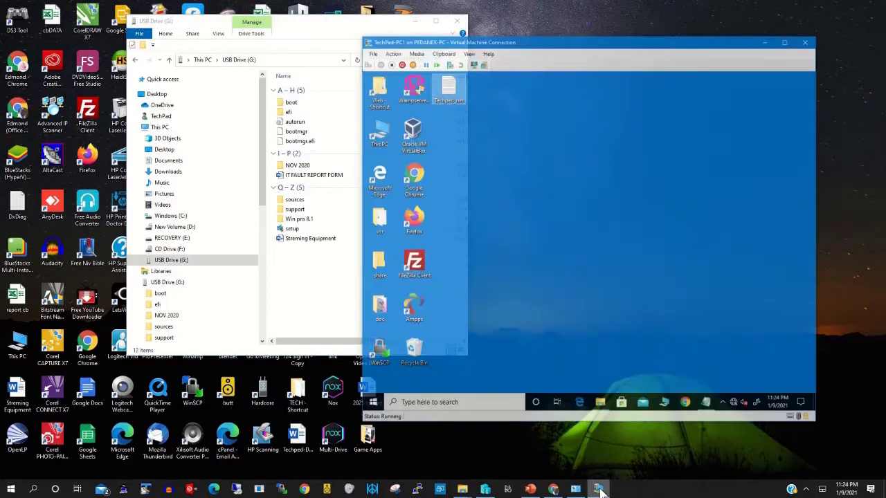
pyautogui.moveTo(304, 31); pyautogui.dragTo(178, 27)
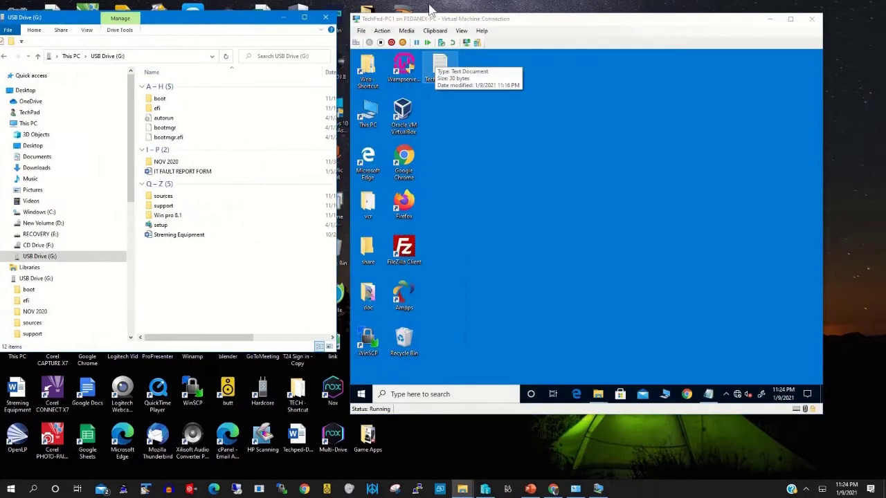
pyautogui.moveTo(471, 20); pyautogui.dragTo(541, 20)
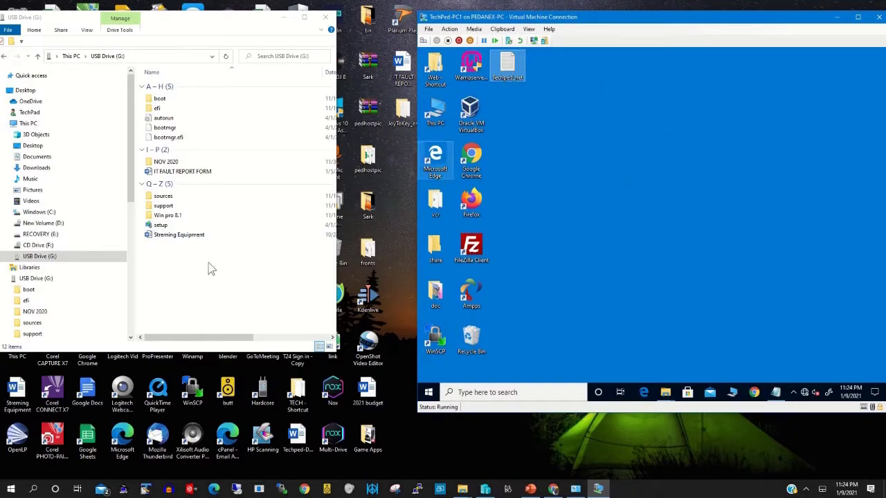
# Step: Try to copy the Streming Equipment document from the USB drive onto the TechPed-PC1 virtual machine's desktop
pyautogui.click(178, 237)
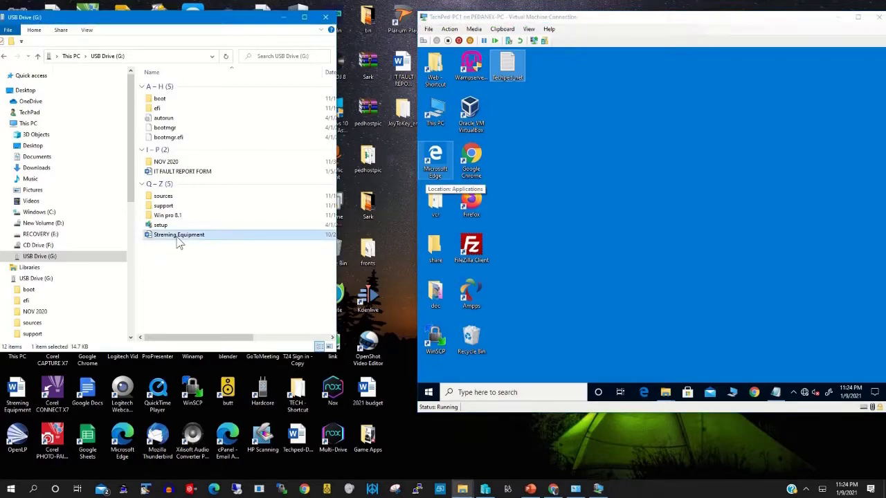
pyautogui.rightClick(178, 237)
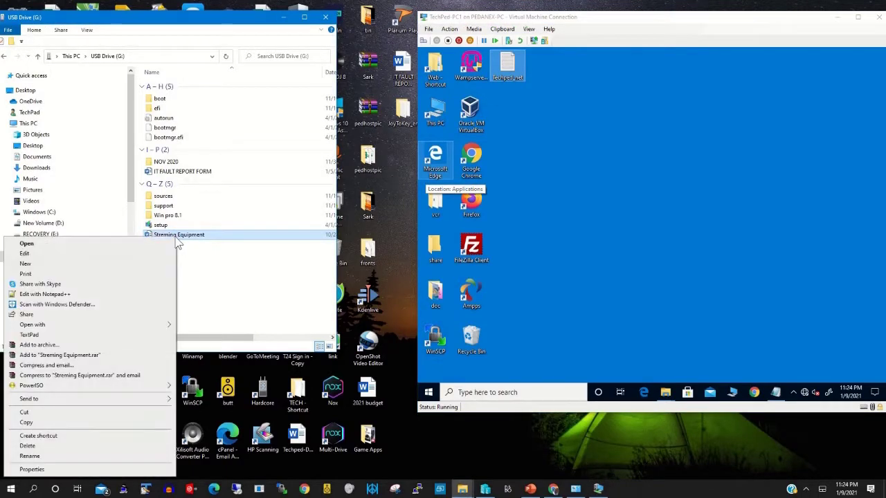
pyautogui.click(28, 422)
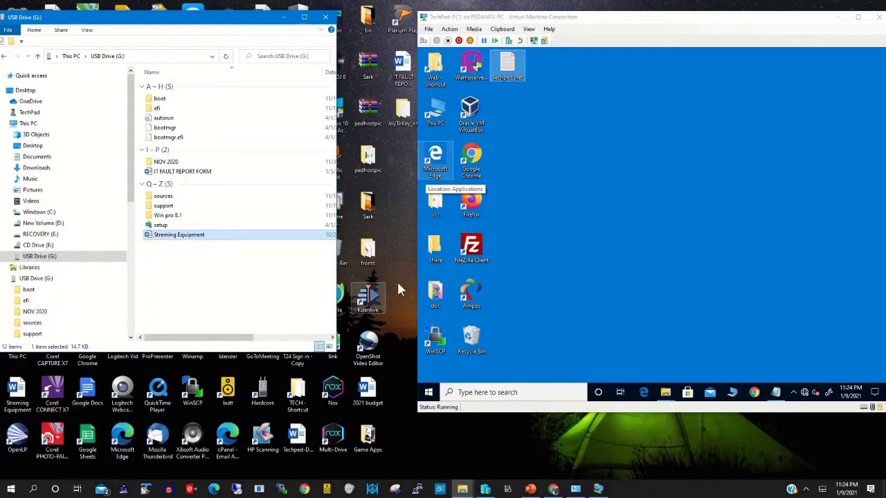
pyautogui.rightClick(600, 207)
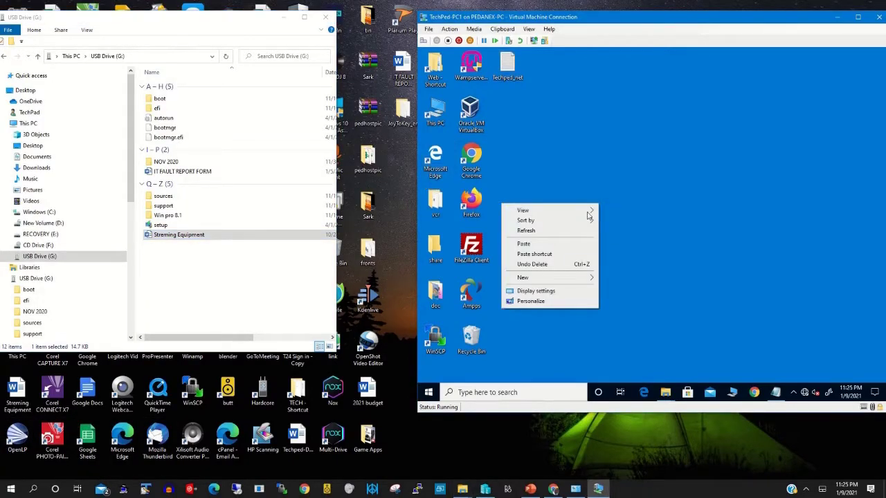
pyautogui.click(529, 245)
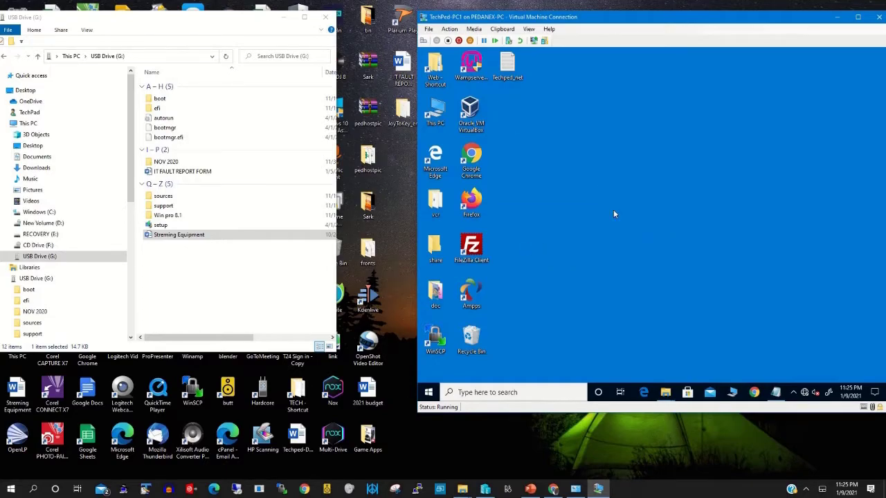
# Step: Try to copy the Techped_net text file from the virtual machine's desktop into the host's USB drive
pyautogui.rightClick(504, 67)
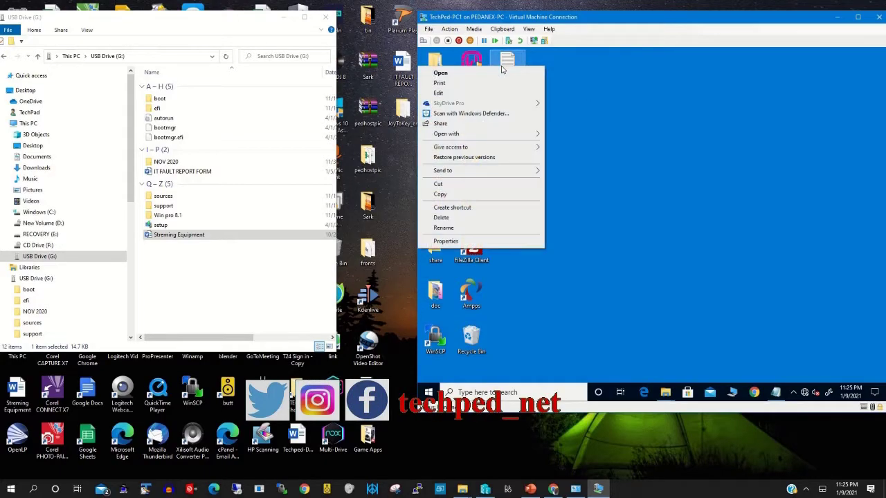
pyautogui.click(447, 196)
pyautogui.click(174, 287)
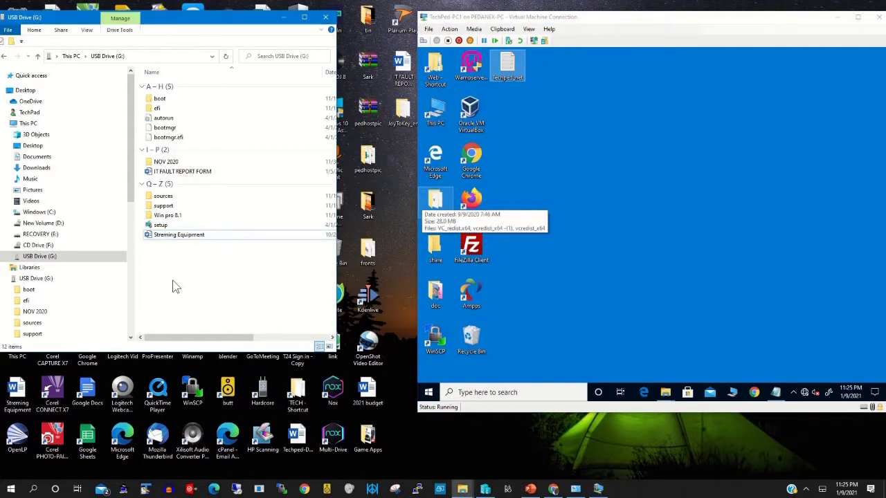
pyautogui.rightClick(174, 286)
pyautogui.click(94, 346)
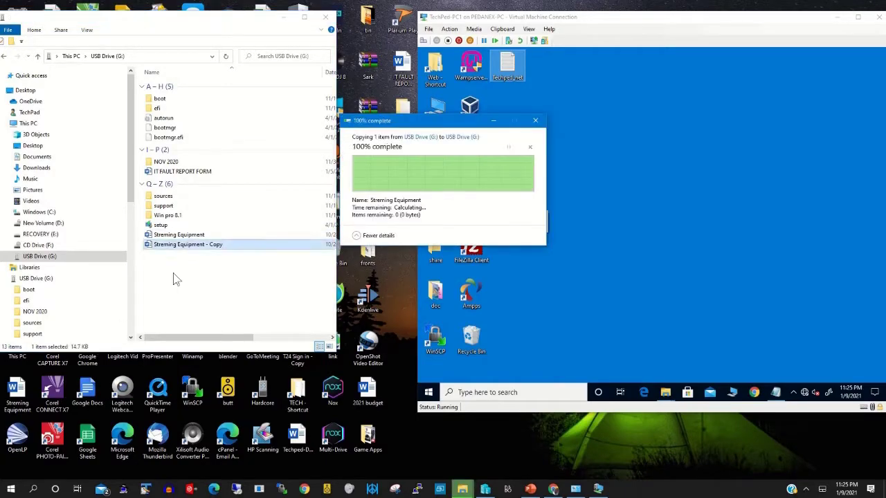
# Step: Permanently delete the Streming Equipment - Copy document from the USB drive
pyautogui.click(213, 248)
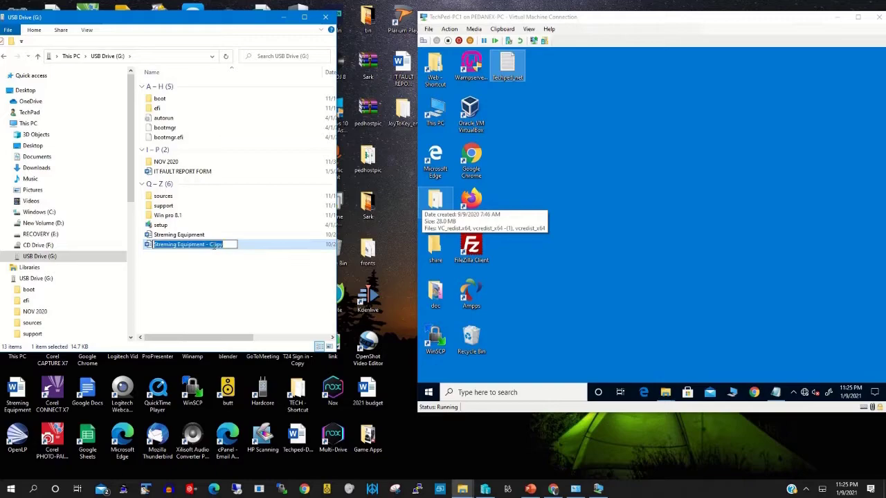
pyautogui.click(243, 244)
pyautogui.press('Delete')
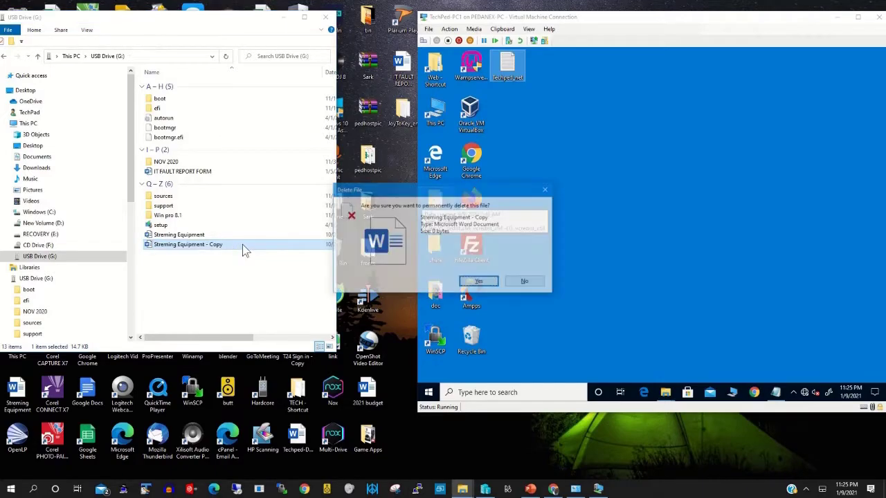
pyautogui.click(476, 283)
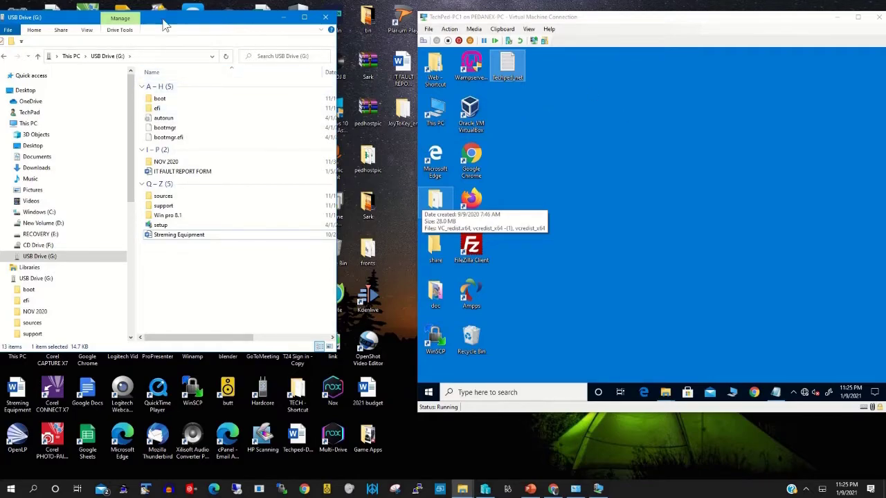
# Step: Compare the drives listed in This PC on the host with those in This PC on the virtual machine
pyautogui.moveTo(163, 24); pyautogui.dragTo(205, 32)
pyautogui.click(81, 266)
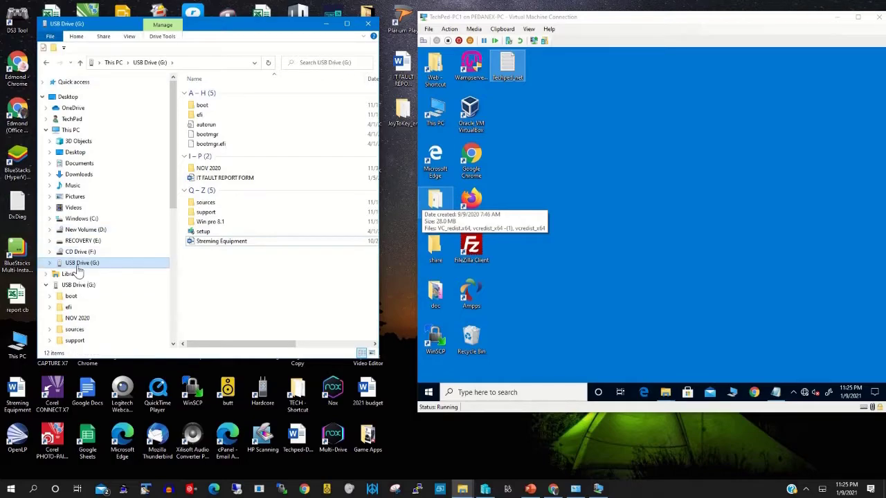
pyautogui.click(77, 130)
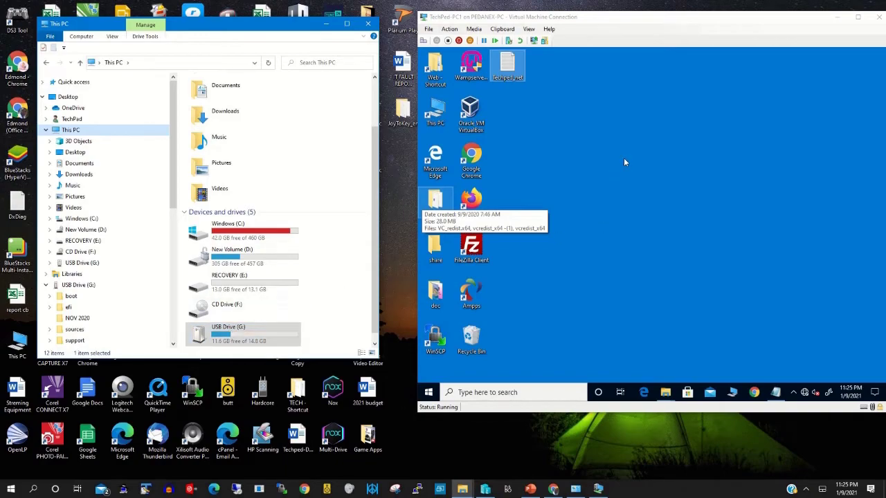
pyautogui.doubleClick(436, 114)
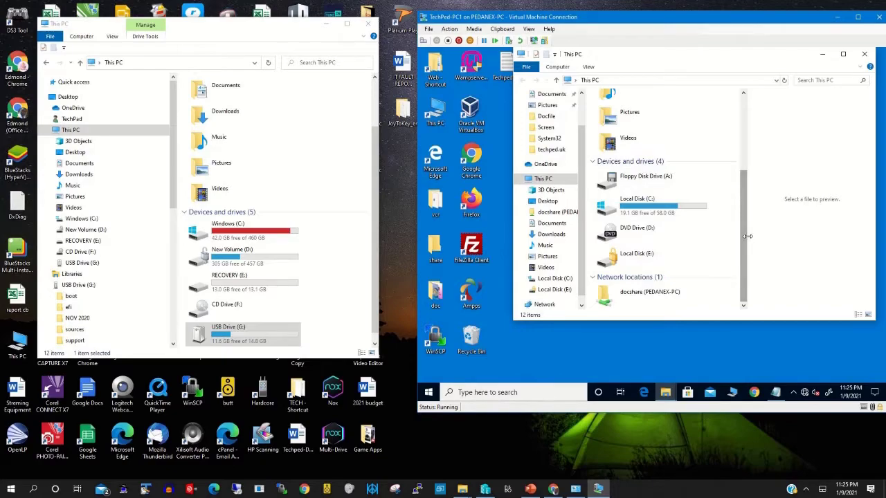
pyautogui.moveTo(746, 238); pyautogui.dragTo(747, 308)
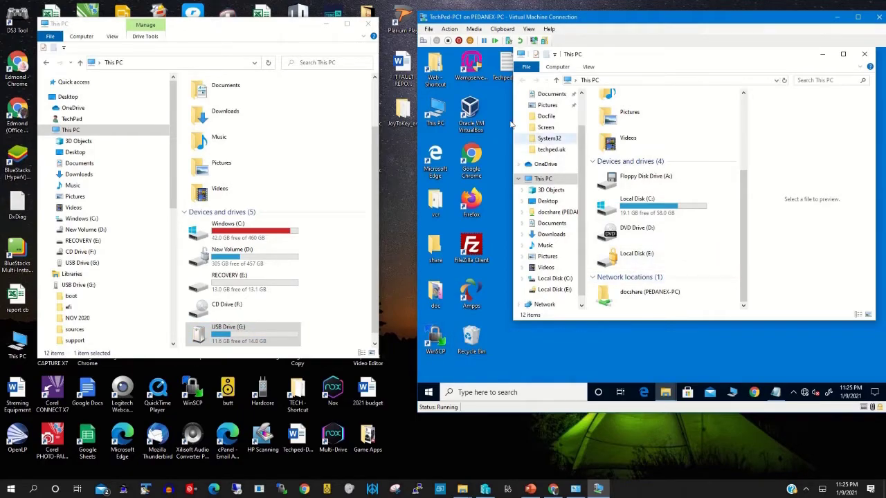
# Step: Minimize the host's This PC window and the virtual machine window, and bring up Hyper-V Manager
pyautogui.click(326, 23)
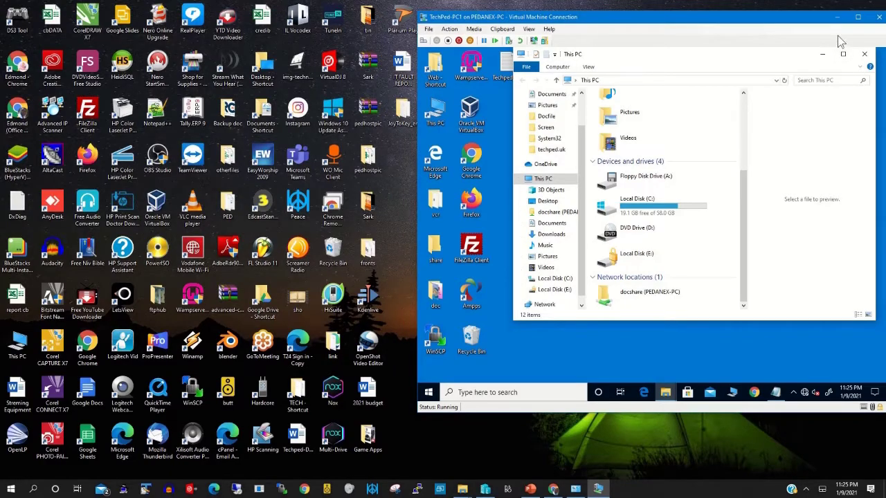
pyautogui.click(837, 17)
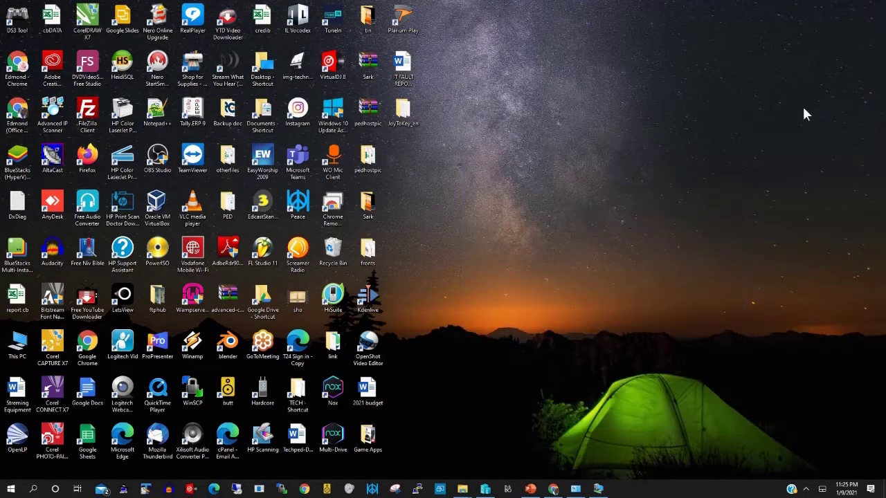
pyautogui.click(485, 489)
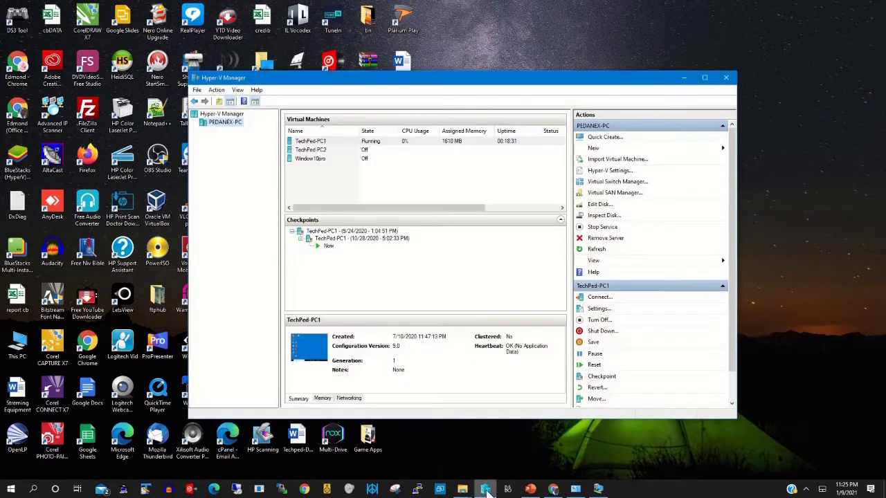
pyautogui.click(485, 489)
pyautogui.rightClick(493, 489)
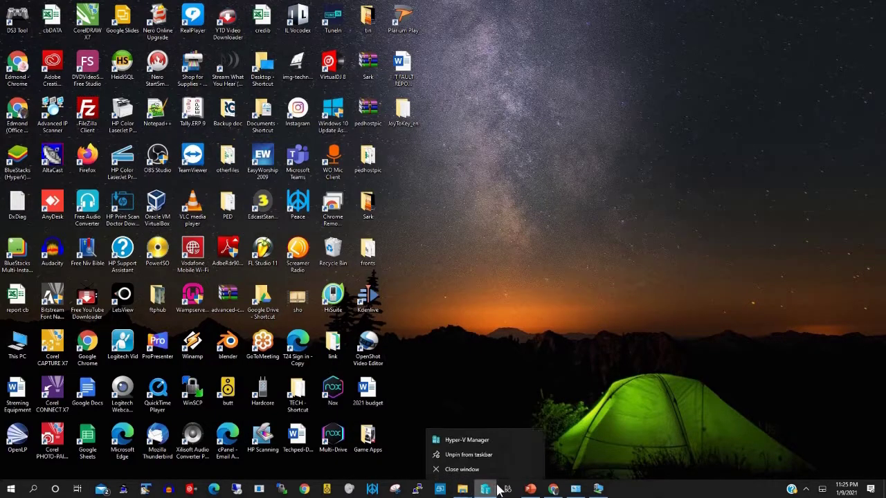
pyautogui.click(485, 489)
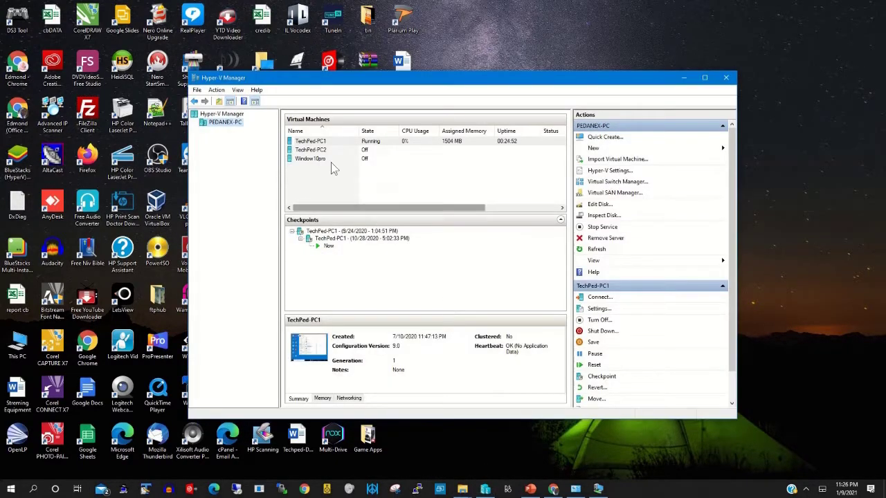
# Step: Enable Guest services in the Integration Services settings of the TechPed-PC1 virtual machine and save the settings
pyautogui.click(313, 142)
pyautogui.click(311, 142)
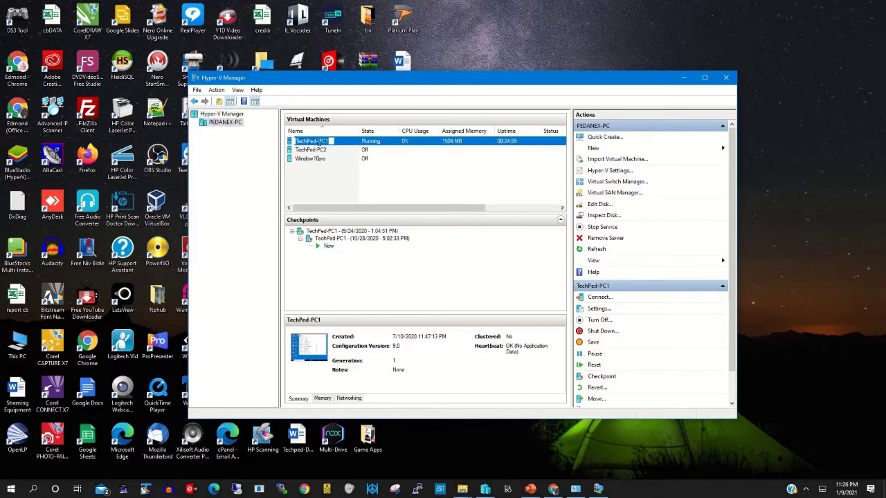
pyautogui.click(597, 309)
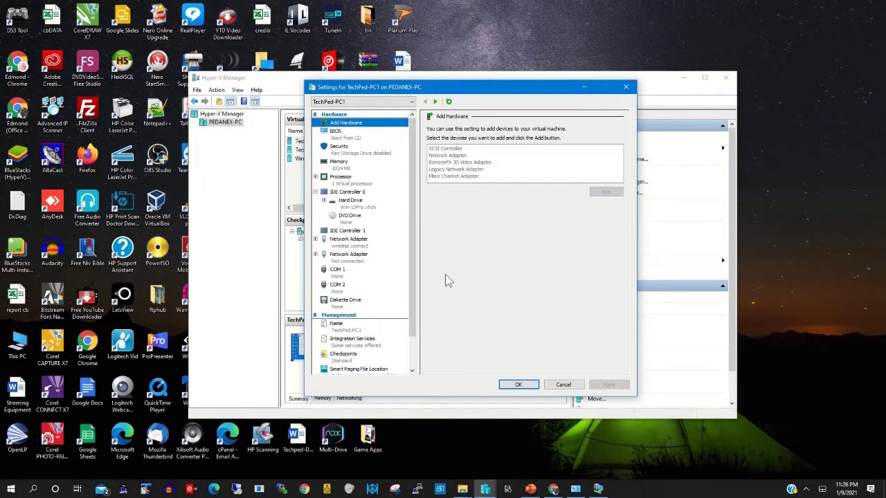
pyautogui.scroll(-3, 413, 260)
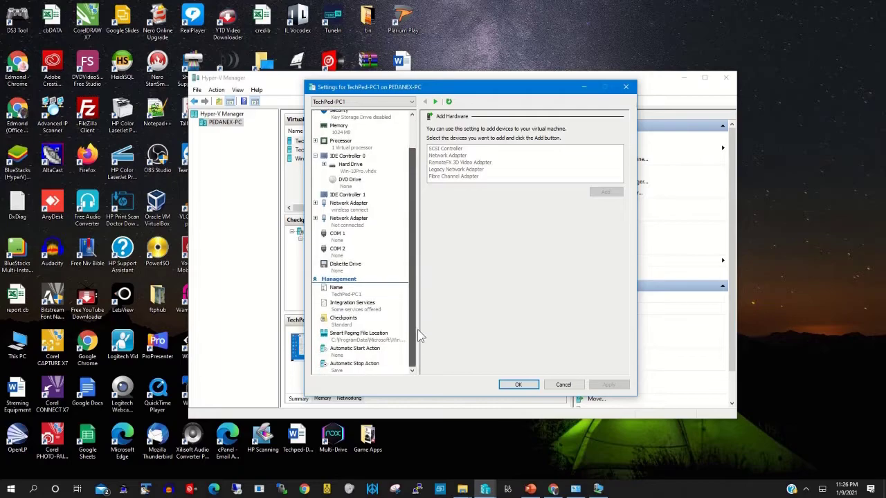
pyautogui.click(358, 309)
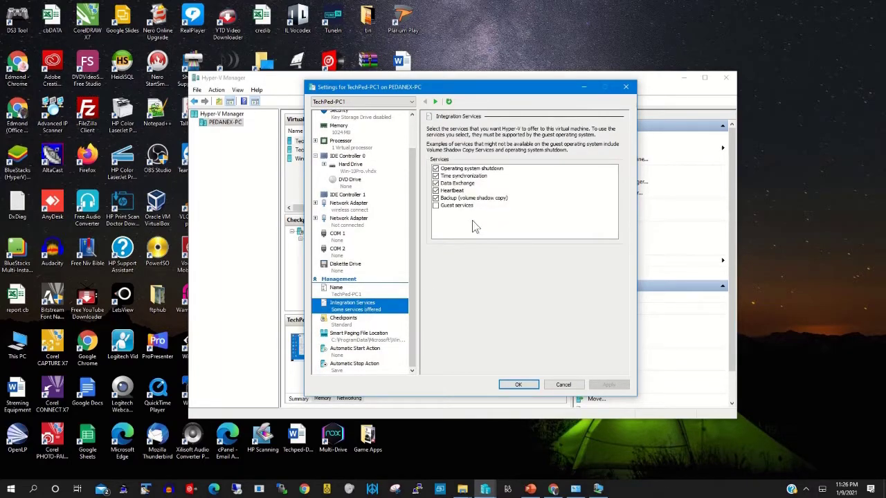
pyautogui.click(435, 207)
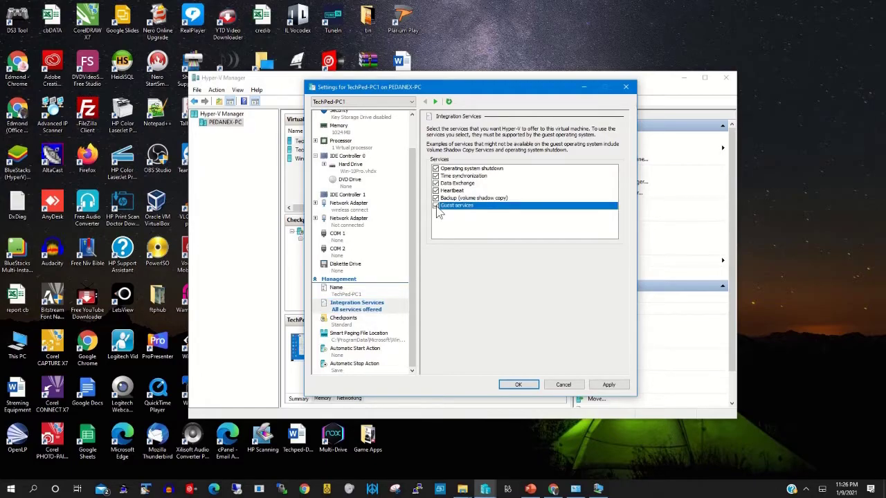
pyautogui.click(608, 384)
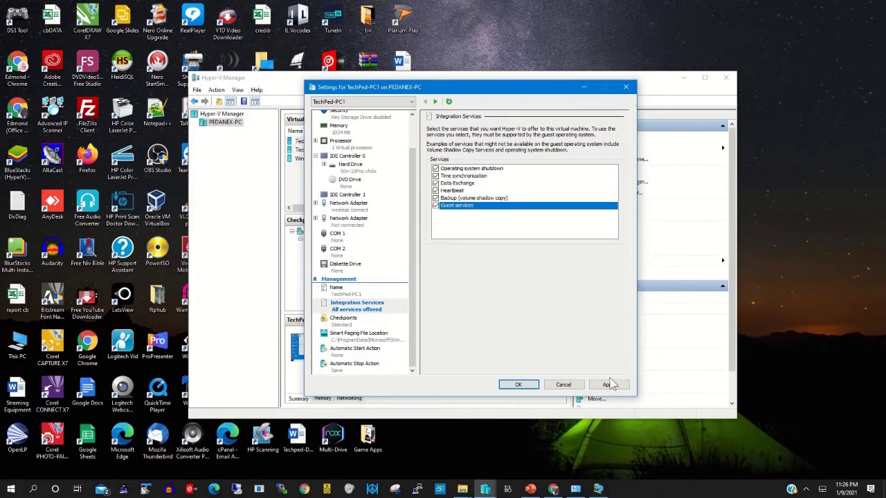
pyautogui.click(519, 385)
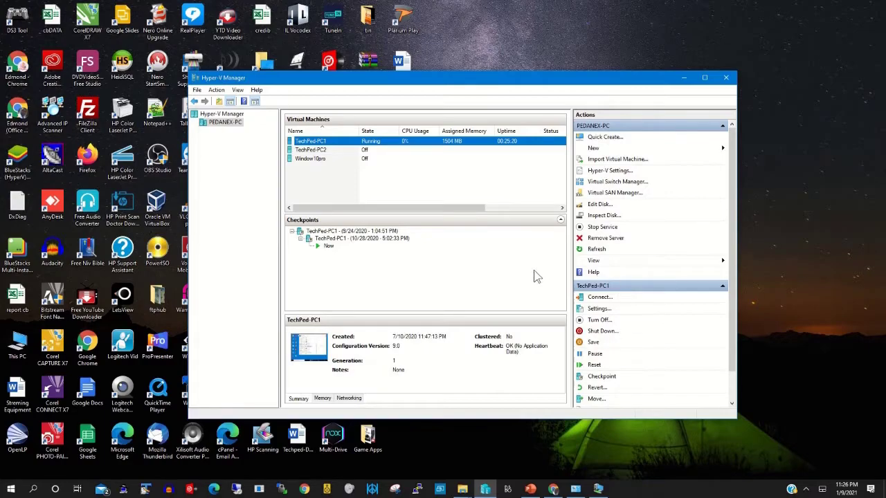
# Step: Minimize Hyper-V Manager and switch back to the TechPed-PC1 virtual machine window
pyautogui.click(684, 81)
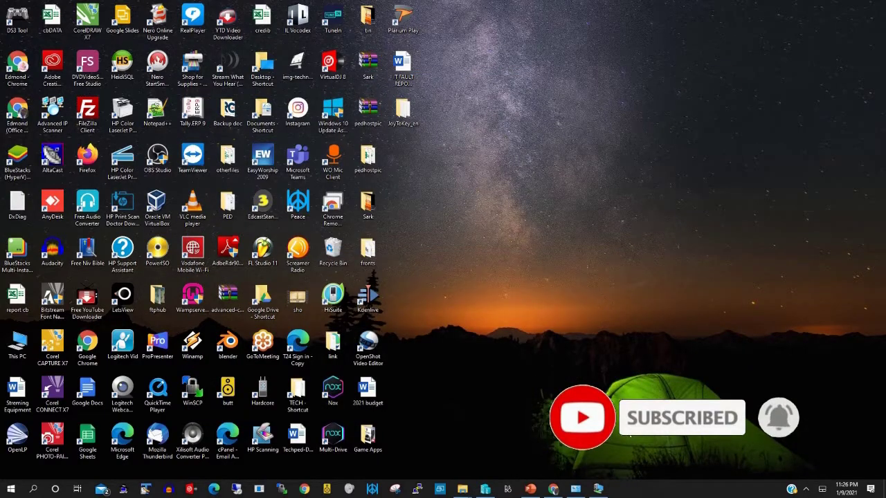
pyautogui.click(598, 490)
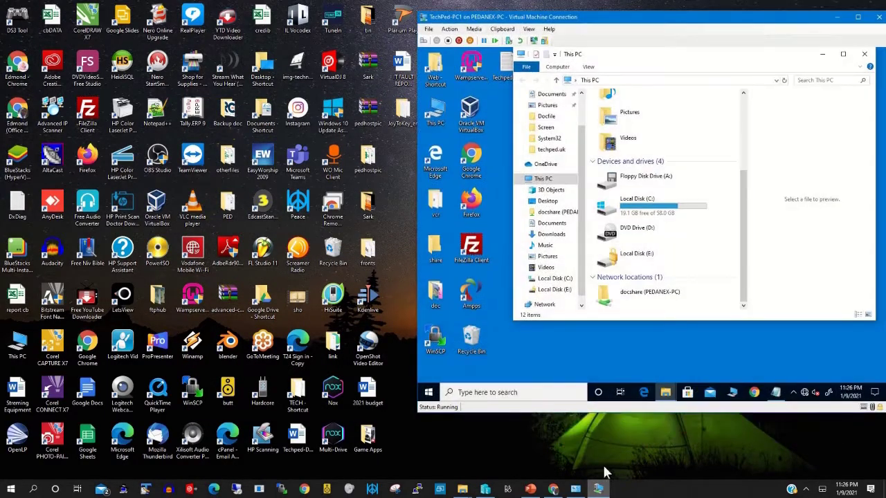
# Step: Arrange the virtual machine window beside the host's This PC window and compare the drives listed in both
pyautogui.moveTo(613, 25); pyautogui.dragTo(580, 38)
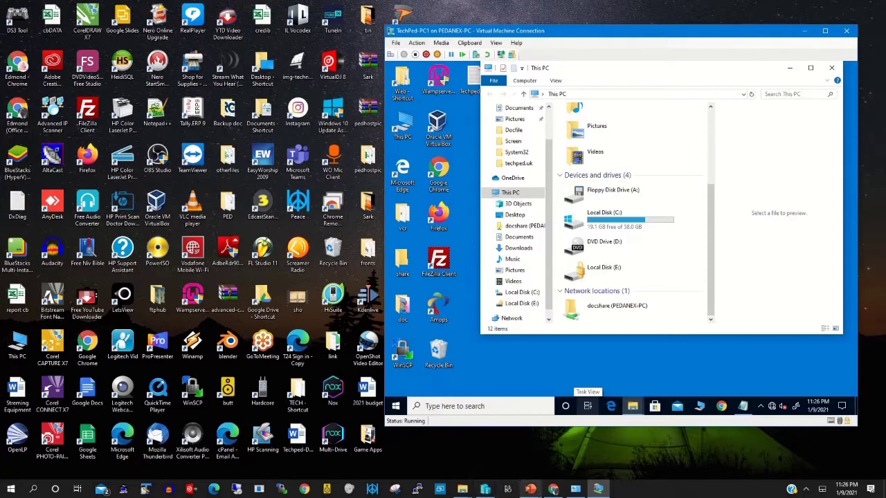
pyautogui.moveTo(599, 490)
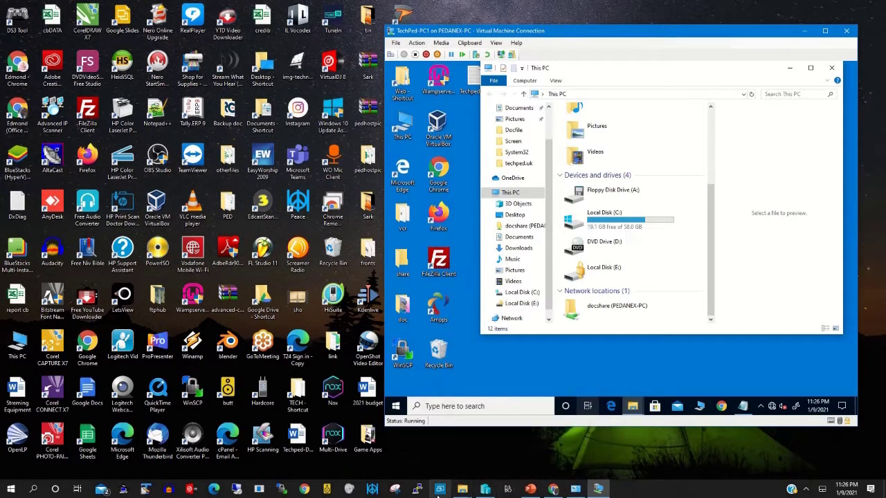
pyautogui.moveTo(462, 489)
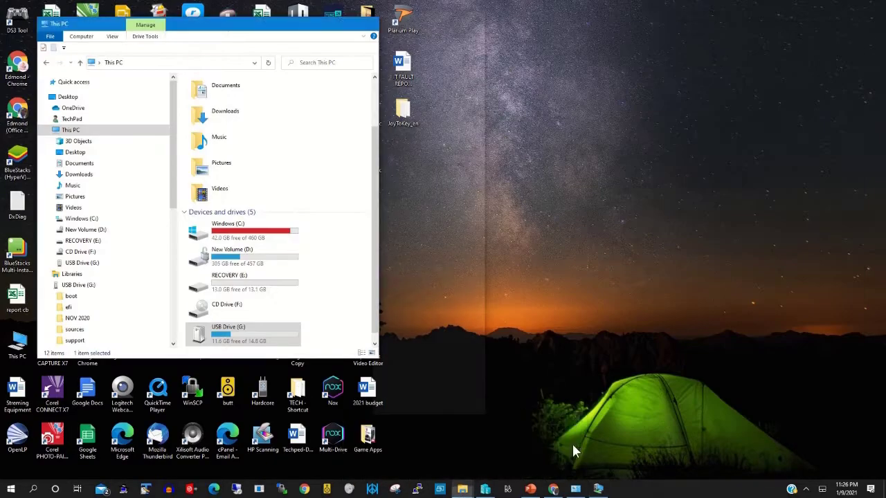
pyautogui.click(571, 442)
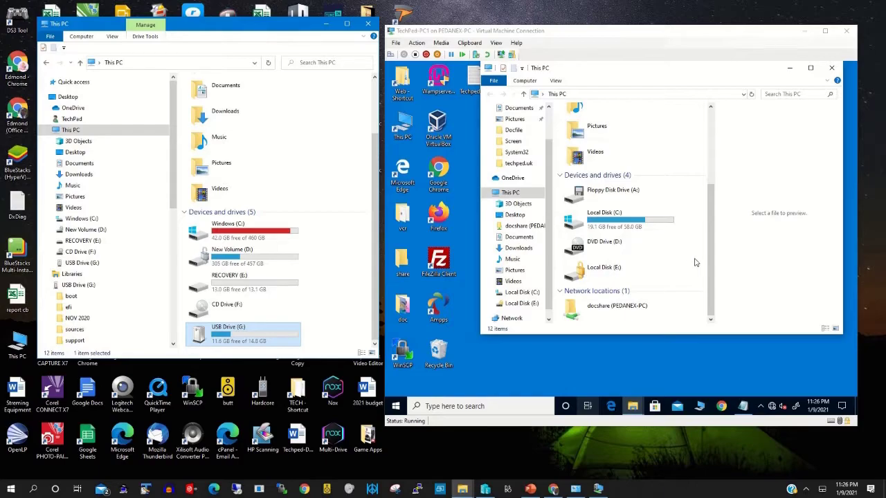
# Step: Bring up Hyper-V Manager and connect to the running TechPed-PC1 virtual machine
pyautogui.hotkey('alt', 'Tab')
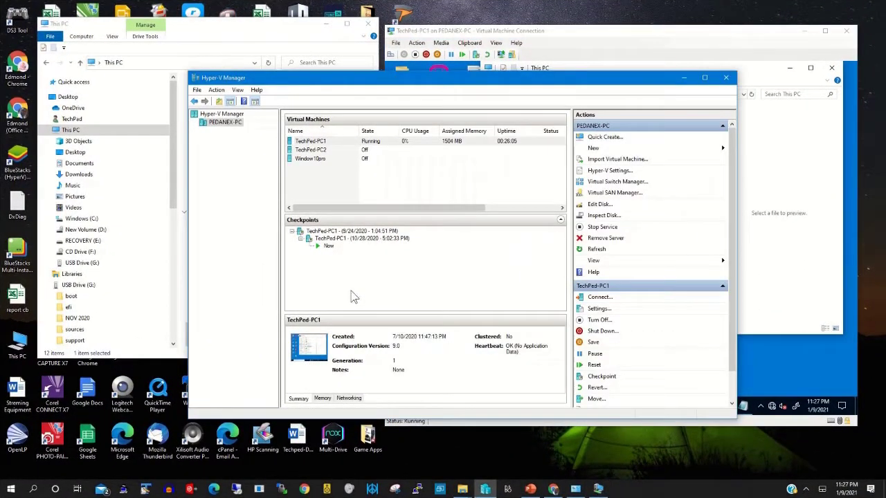
pyautogui.click(599, 297)
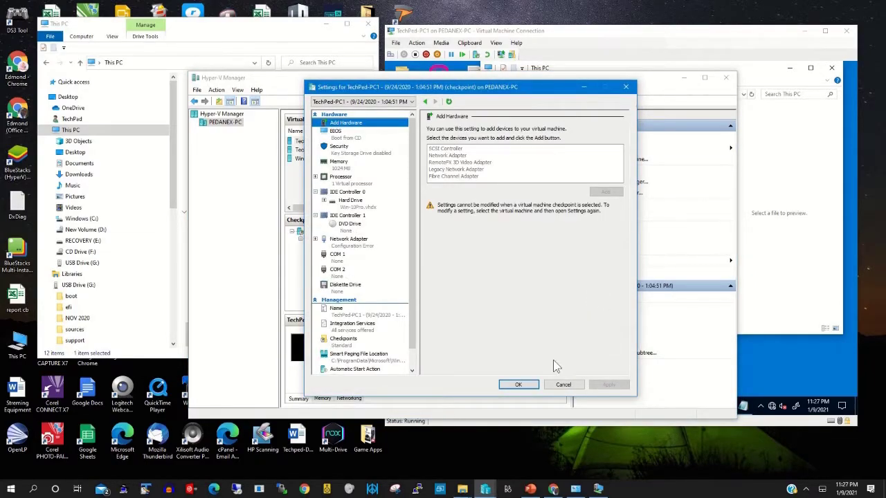
pyautogui.click(530, 385)
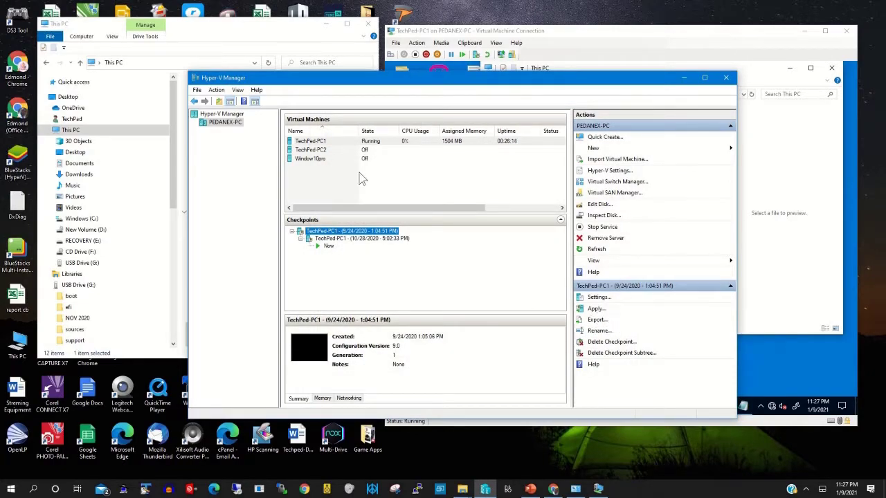
pyautogui.click(318, 142)
pyautogui.rightClick(317, 141)
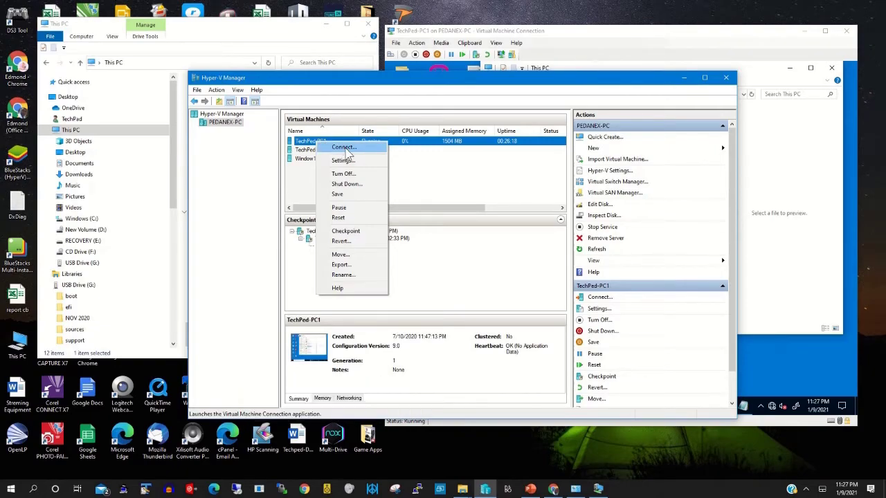
pyautogui.click(344, 147)
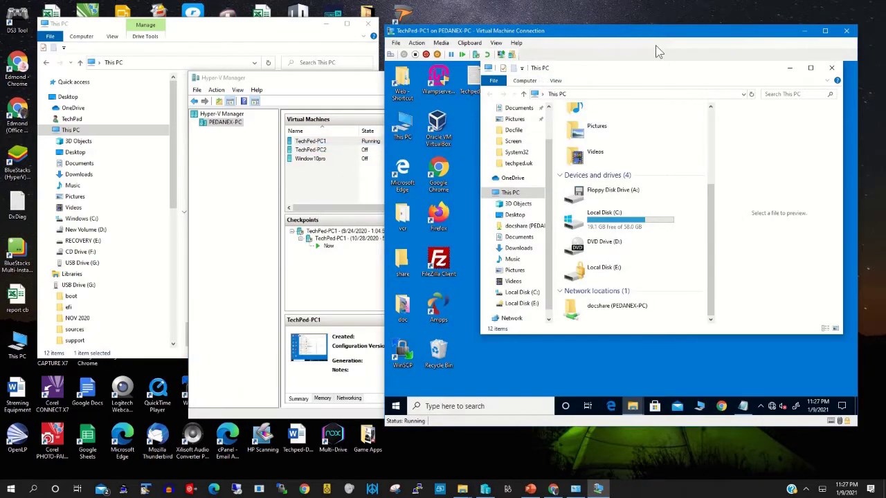
# Step: Minimize the TechPed-PC1 connection window and reopen it from Hyper-V Manager
pyautogui.moveTo(716, 38); pyautogui.dragTo(680, 39)
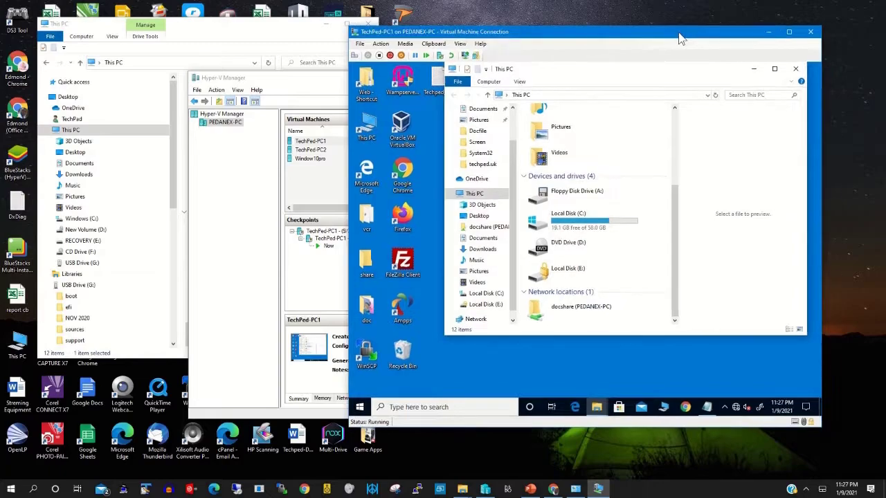
pyautogui.click(768, 33)
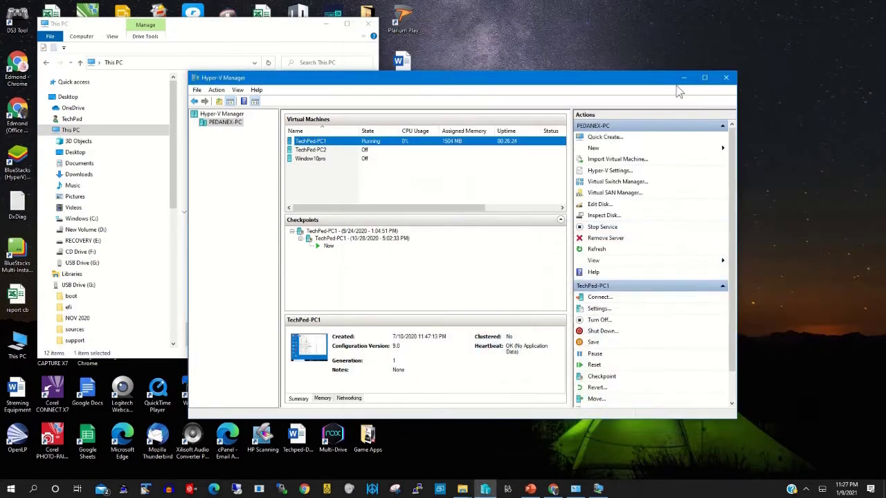
pyautogui.doubleClick(320, 143)
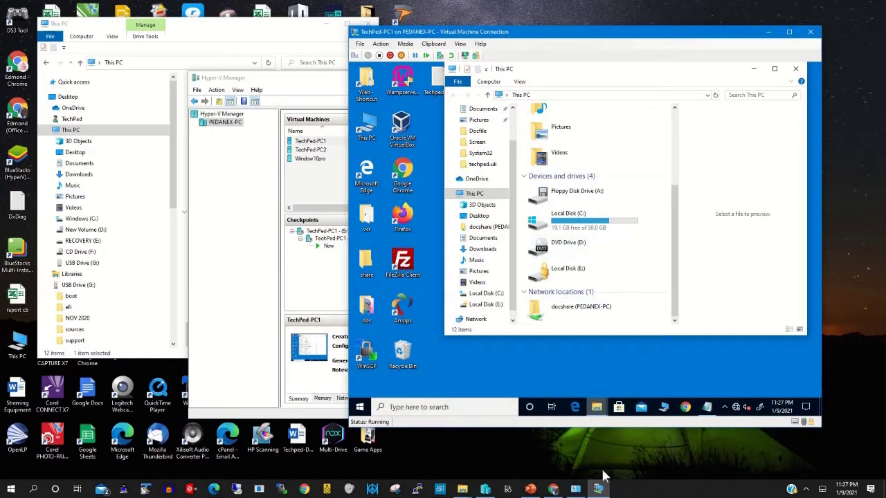
pyautogui.click(598, 488)
pyautogui.click(597, 489)
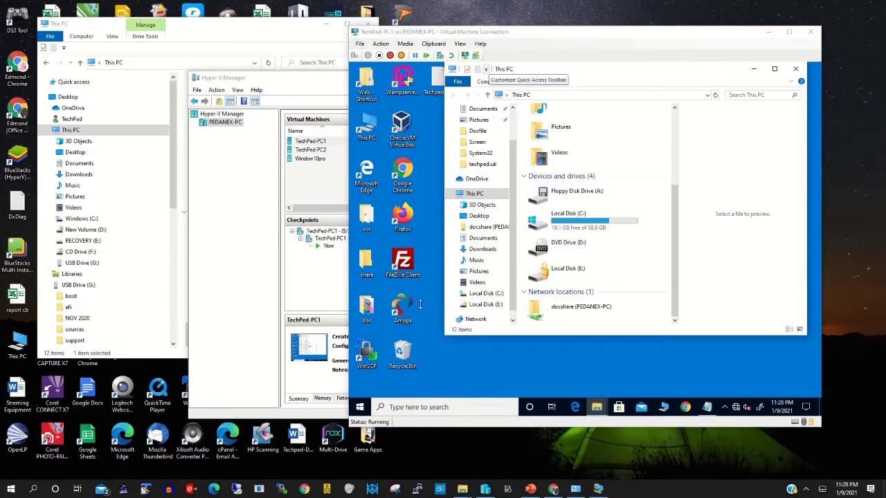
pyautogui.moveTo(614, 32); pyautogui.dragTo(688, 28)
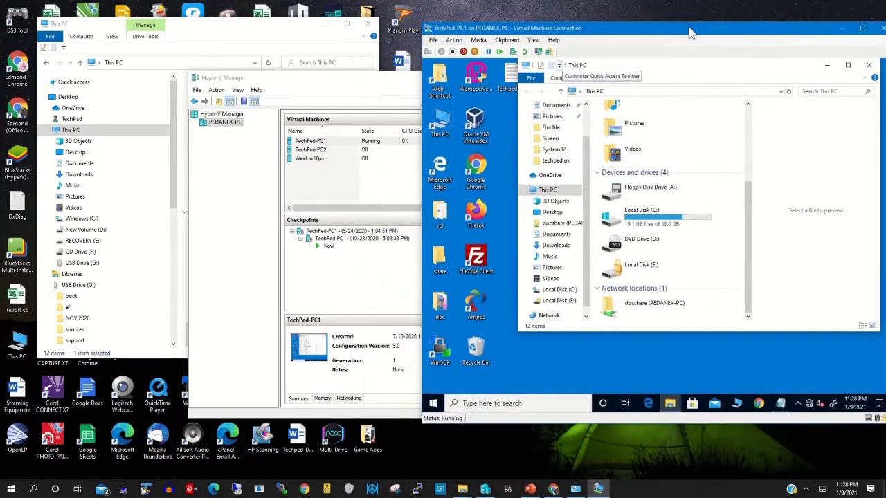
pyautogui.click(434, 405)
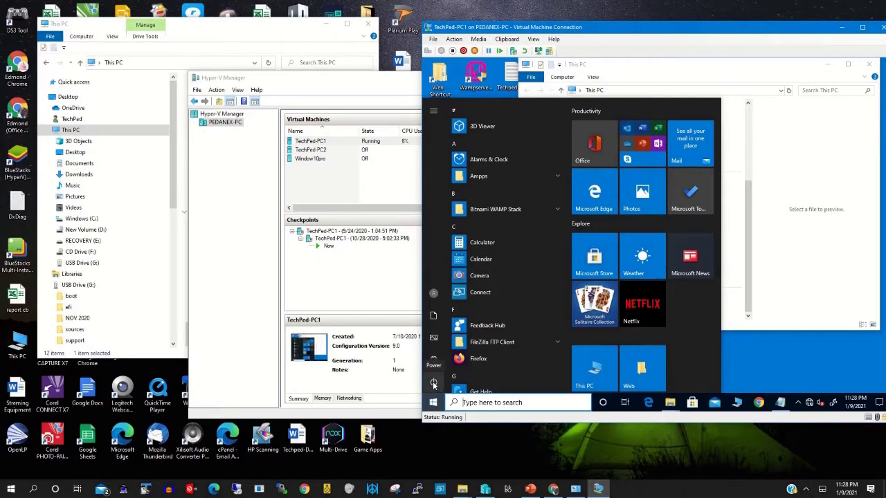
pyautogui.click(415, 374)
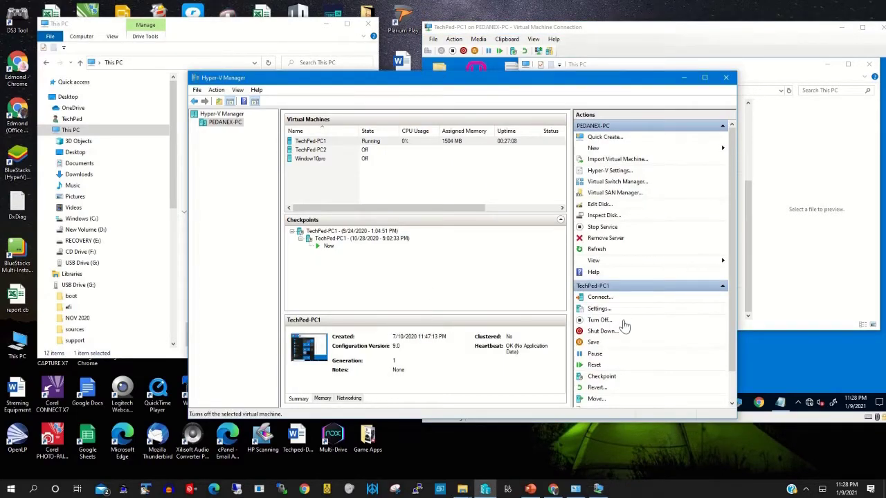
pyautogui.click(597, 321)
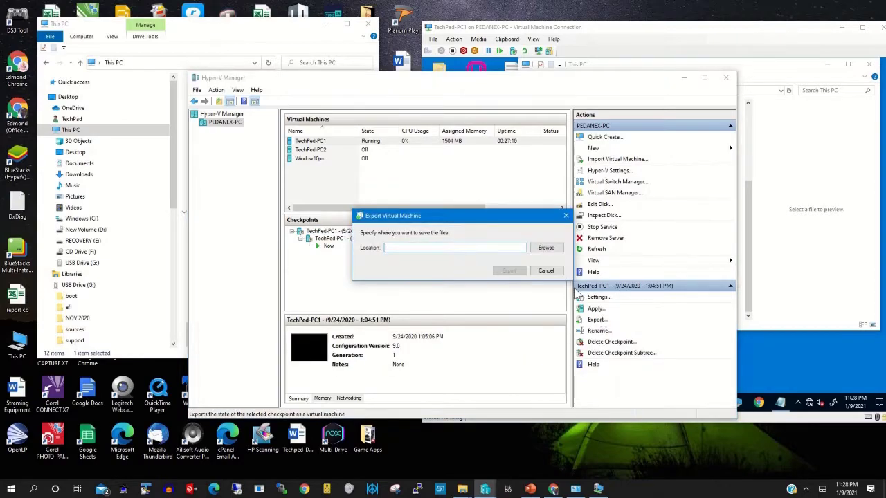
pyautogui.click(546, 270)
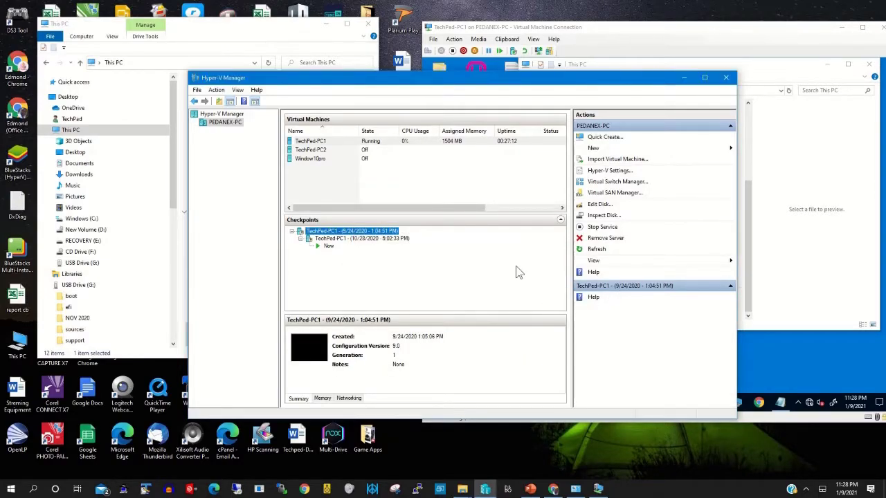
# Step: Turn off the TechPed-PC1 virtual machine in Hyper-V Manager and close its connection window
pyautogui.click(315, 142)
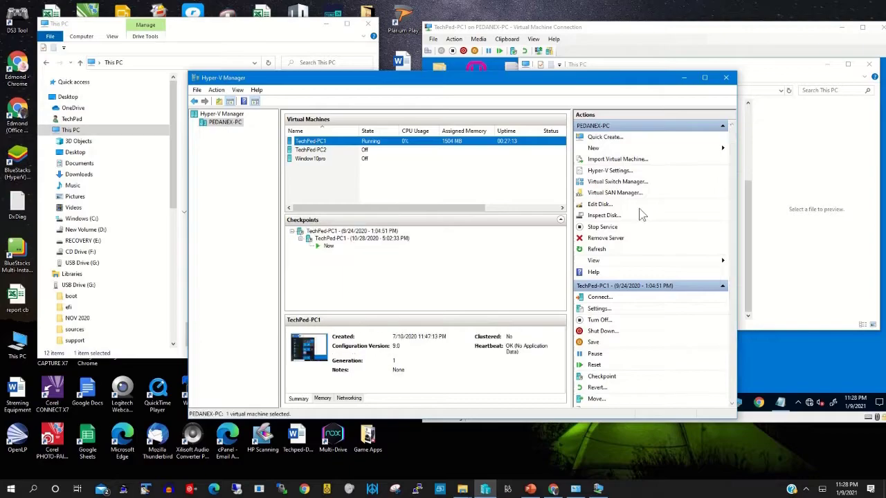
pyautogui.click(599, 321)
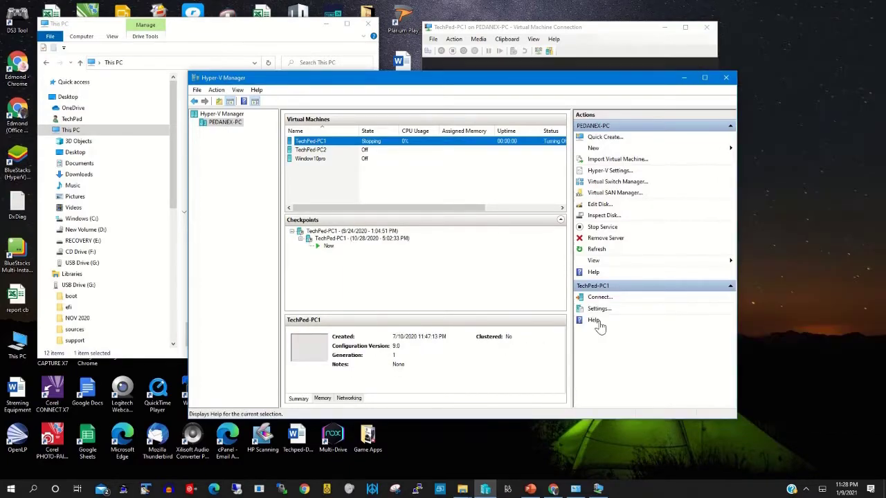
pyautogui.moveTo(560, 84); pyautogui.dragTo(510, 170)
pyautogui.moveTo(603, 29); pyautogui.dragTo(746, 51)
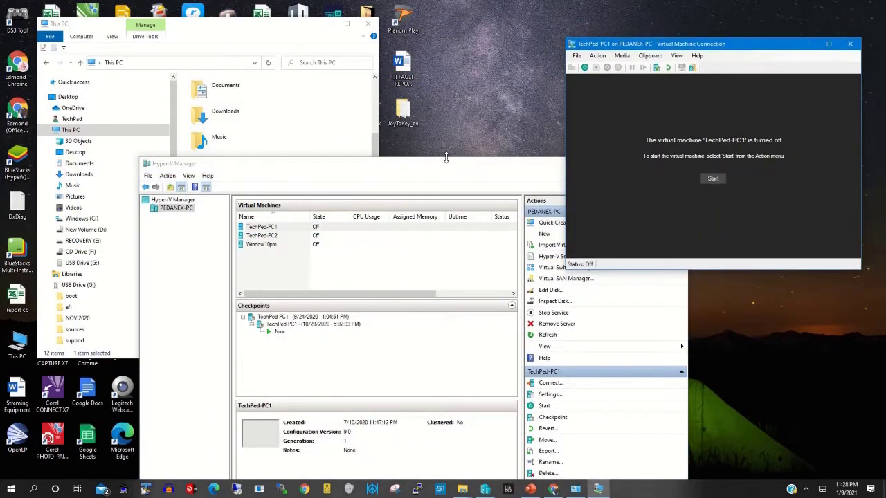
pyautogui.moveTo(460, 166); pyautogui.dragTo(418, 130)
pyautogui.moveTo(742, 54); pyautogui.dragTo(697, 19)
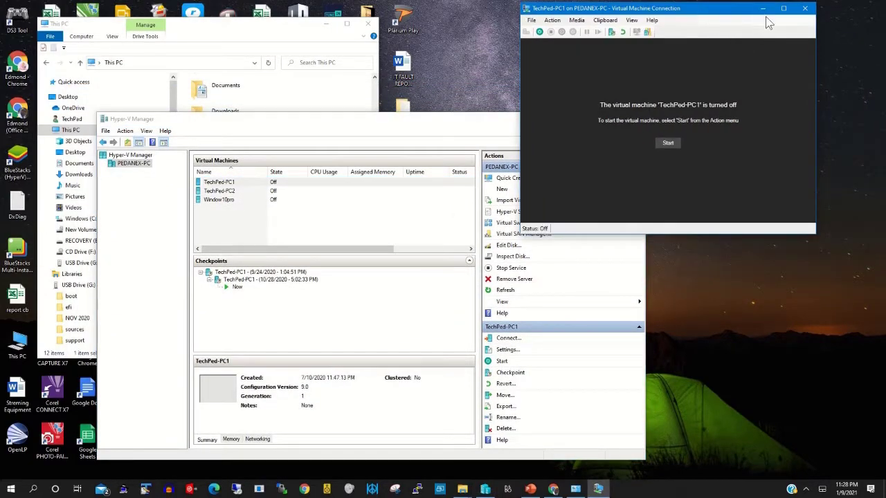
pyautogui.click(805, 7)
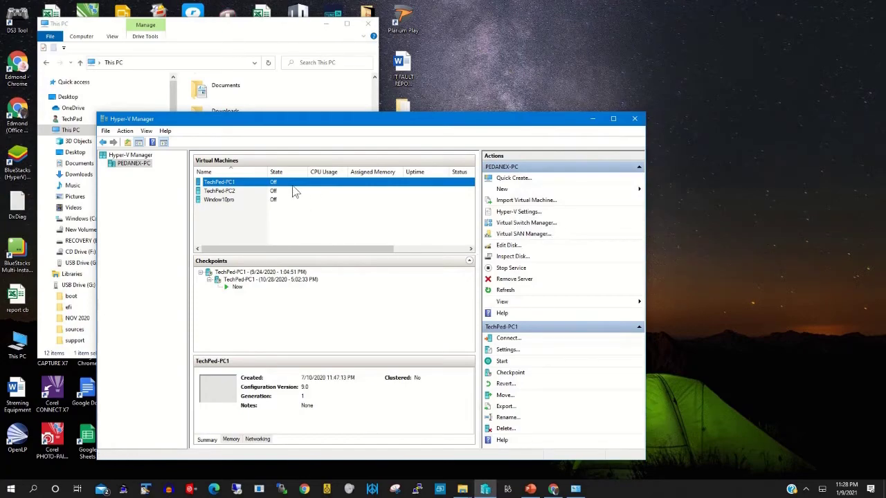
# Step: Connect to the TechPed-PC1 virtual machine again from Hyper-V Manager and start it
pyautogui.click(220, 182)
pyautogui.rightClick(221, 185)
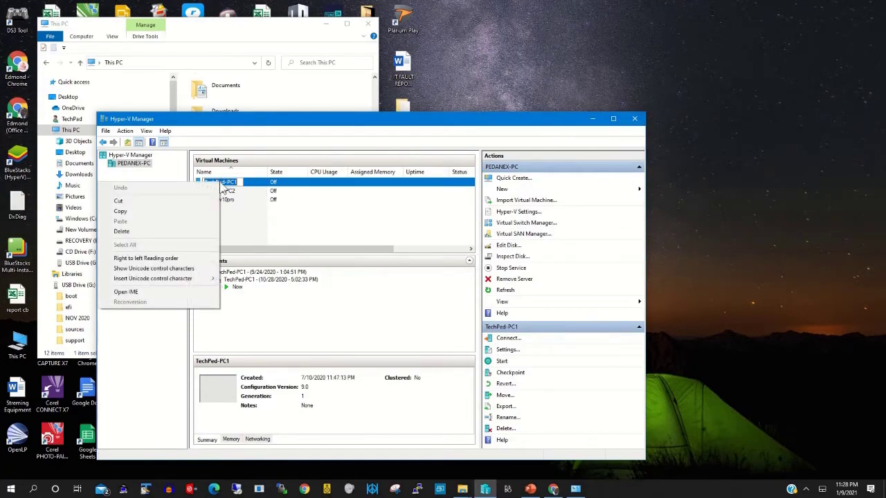
pyautogui.press('Escape')
pyautogui.press('Escape')
pyautogui.rightClick(250, 185)
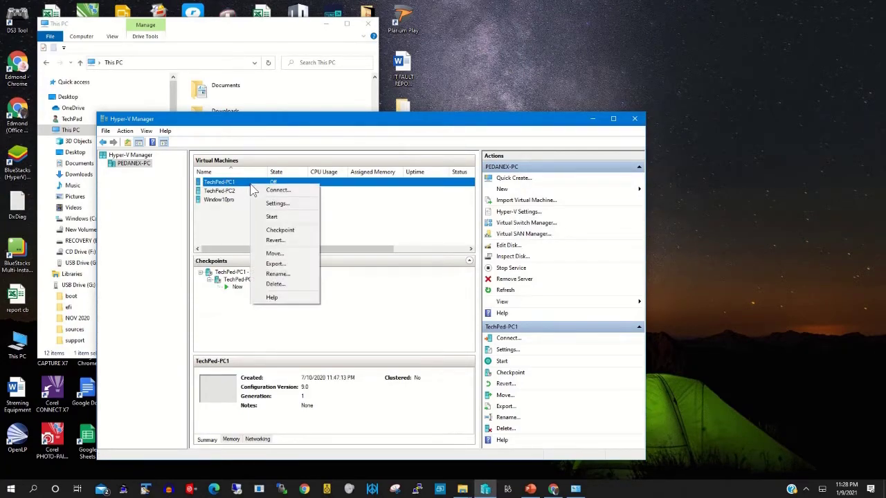
pyautogui.click(277, 191)
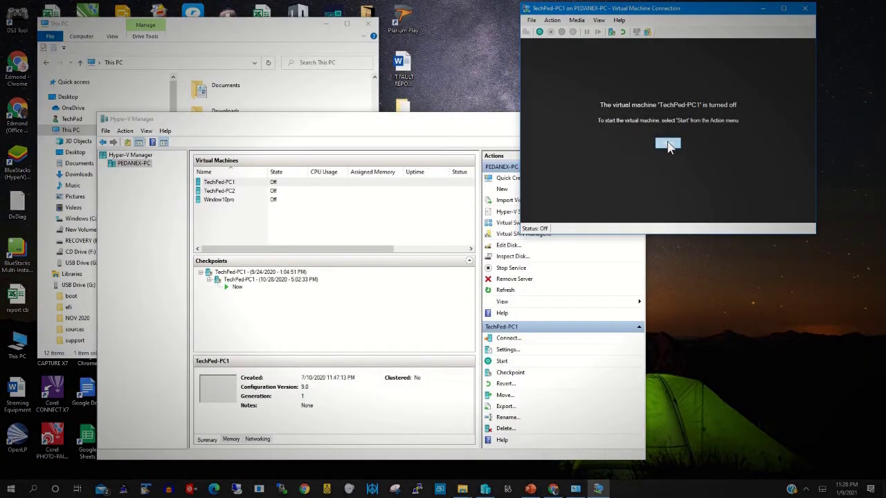
pyautogui.click(666, 144)
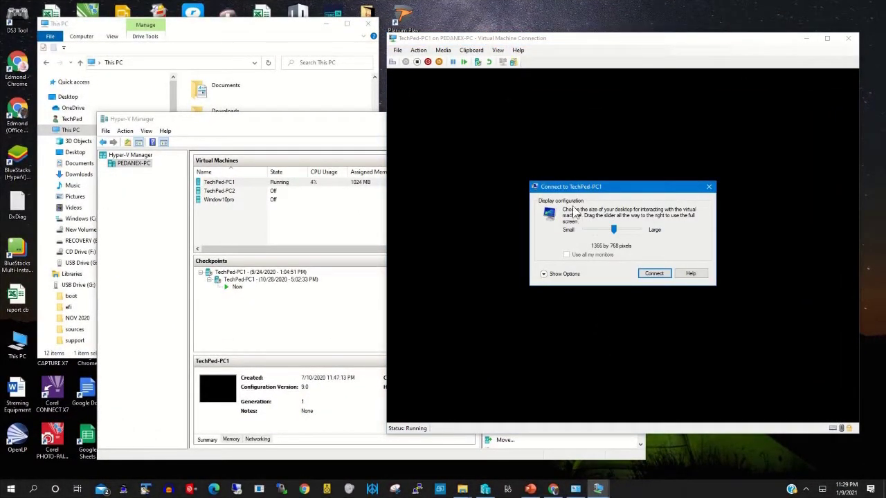
# Step: Share the host's Removable Disk (G:) through the connection's local resources and connect to TechPed-PC1
pyautogui.click(564, 274)
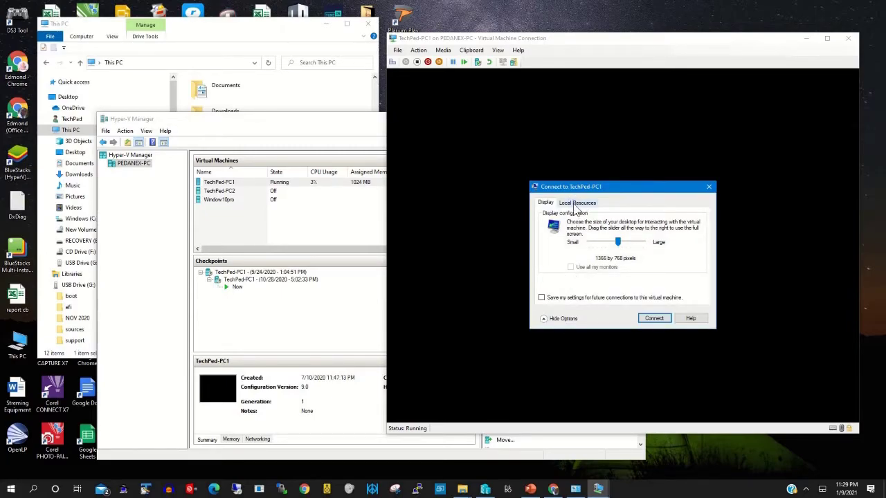
pyautogui.click(578, 203)
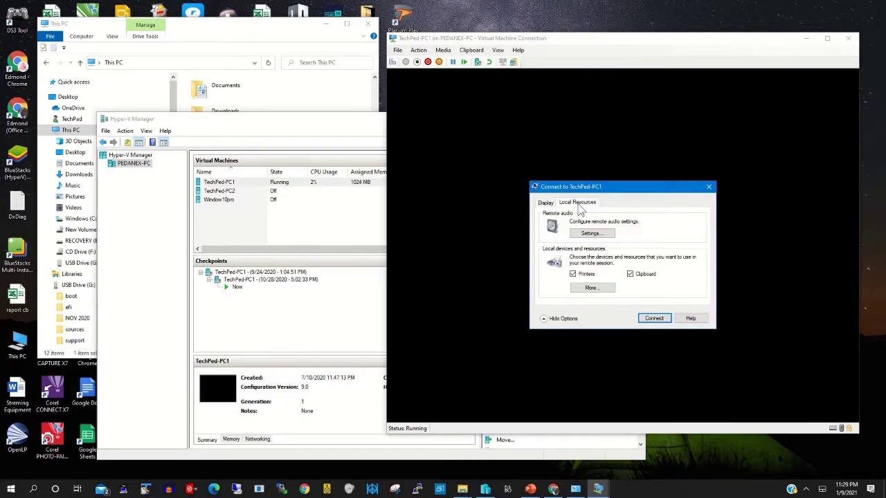
pyautogui.click(591, 289)
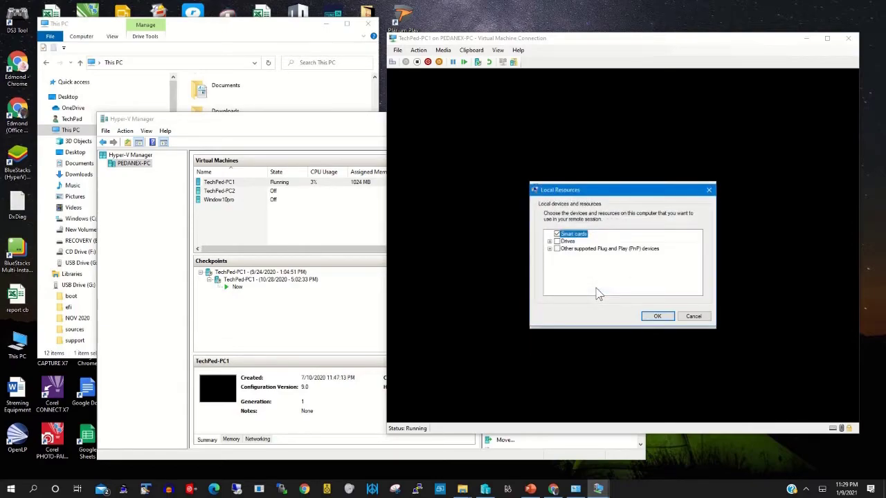
pyautogui.click(550, 242)
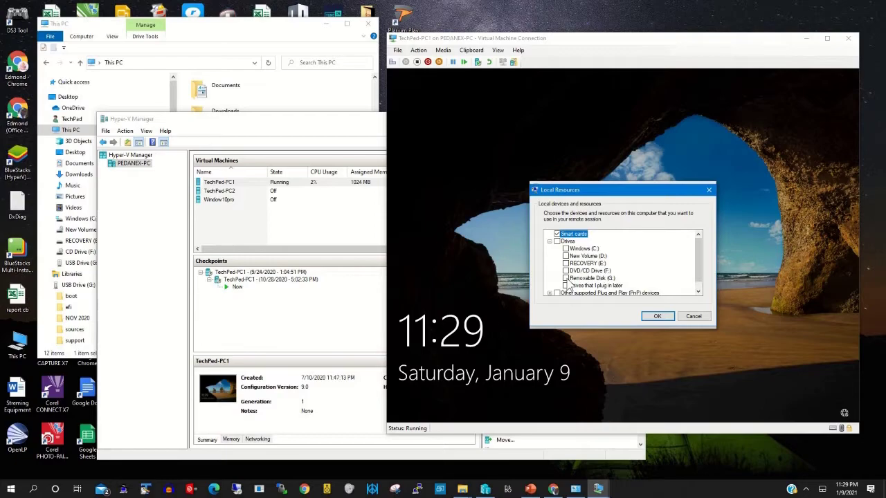
pyautogui.click(566, 279)
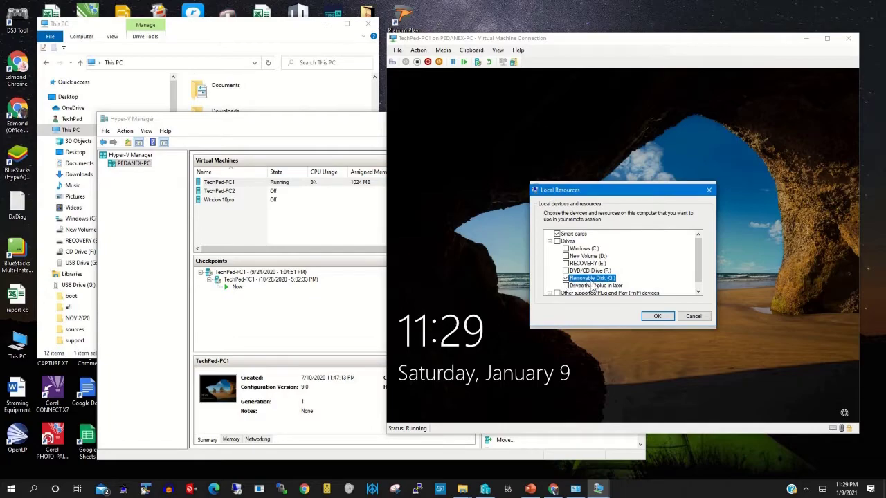
pyautogui.click(658, 317)
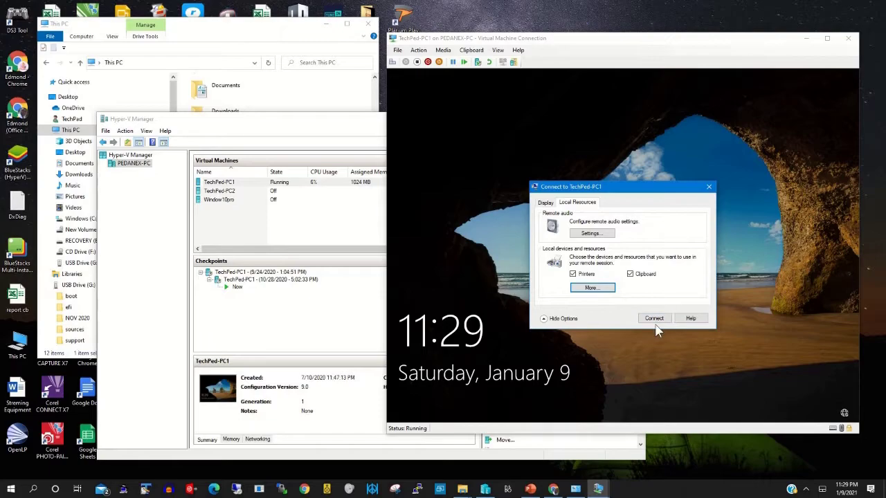
pyautogui.click(654, 319)
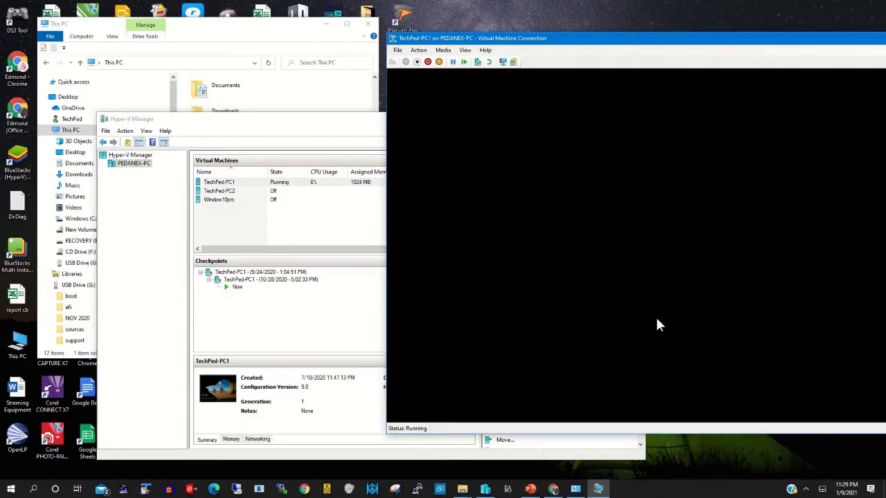
# Step: Sign in to the TechPed-PC1 virtual machine with the account password
pyautogui.write('•••')
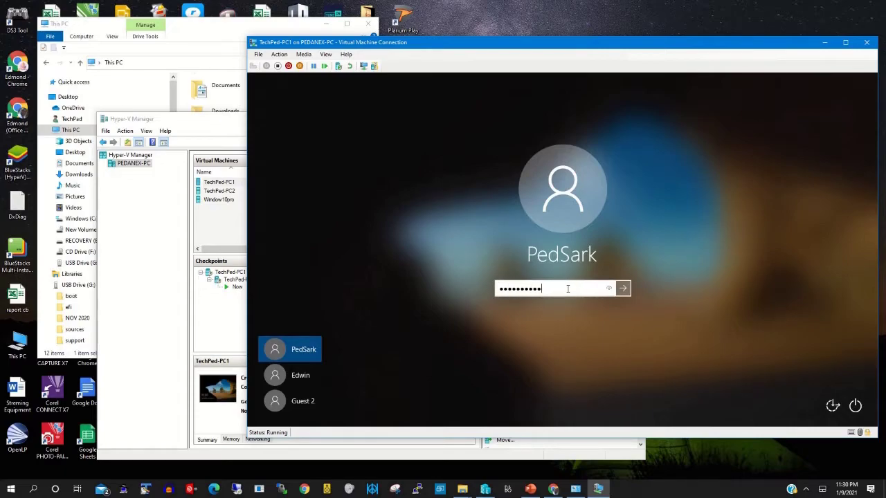
pyautogui.write('••••••••')
pyautogui.press('Return')
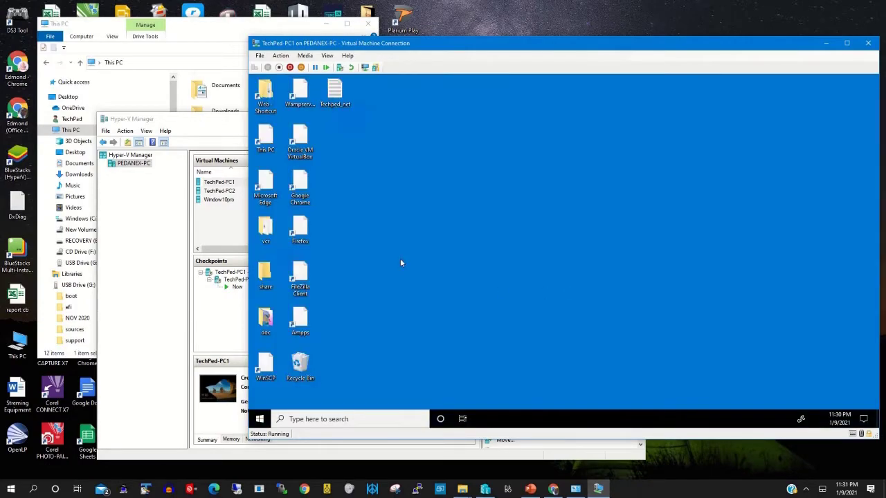
# Step: Move the Hyper-V Manager window aside, check the host's USB Drive (G:) in This PC, and return to the TechPed-PC1 window
pyautogui.click(225, 123)
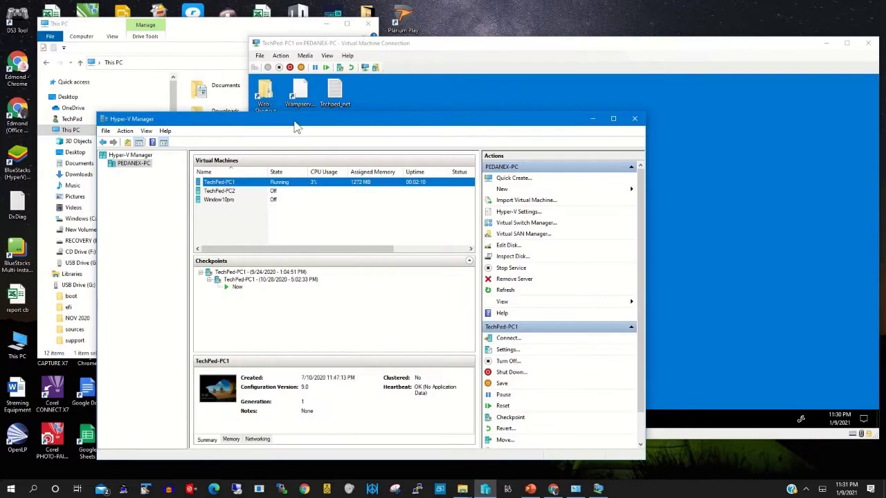
pyautogui.moveTo(296, 127); pyautogui.dragTo(224, 131)
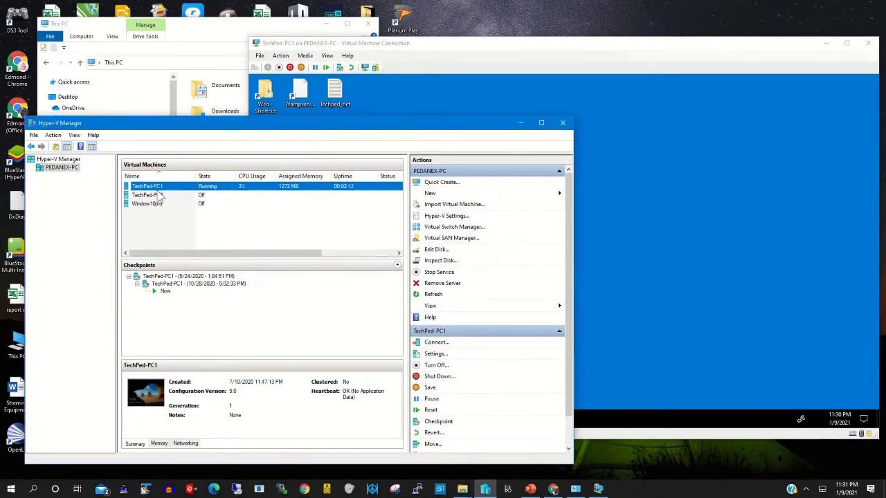
pyautogui.click(606, 136)
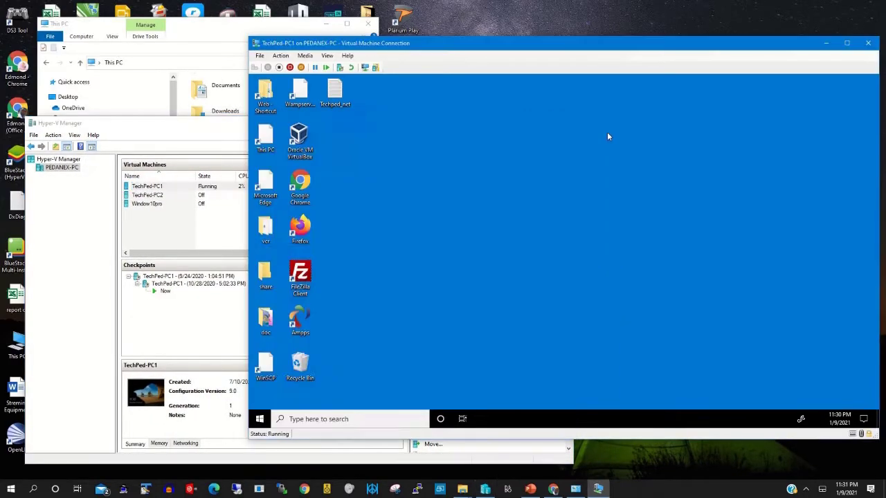
pyautogui.click(205, 29)
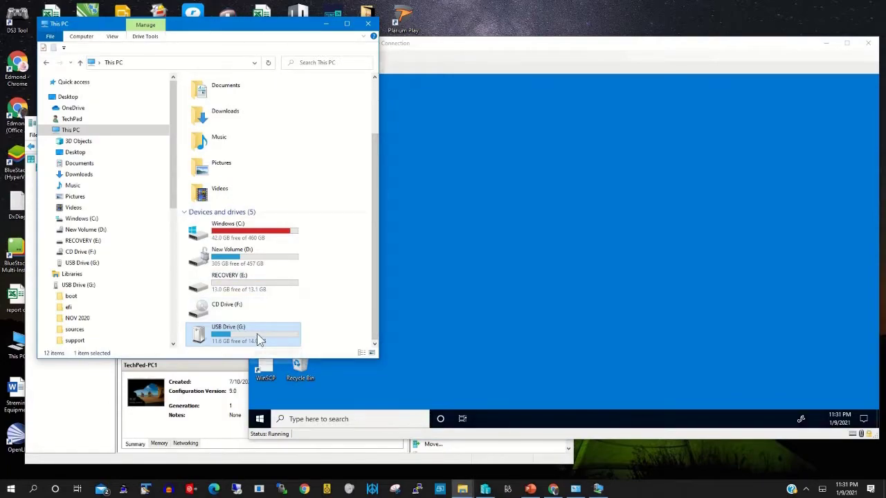
pyautogui.click(549, 249)
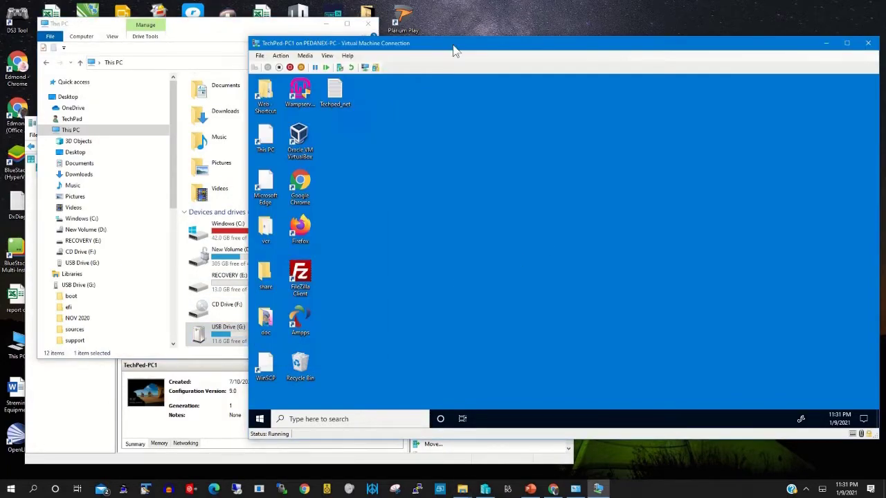
# Step: Open the redirected drive G on PEDANEX-PC from This PC inside the virtual machine
pyautogui.moveTo(446, 54); pyautogui.dragTo(560, 45)
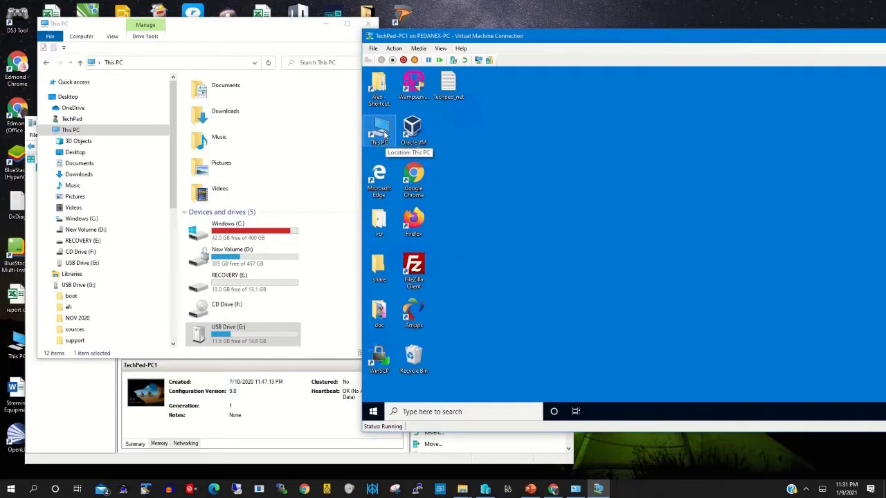
pyautogui.moveTo(591, 30); pyautogui.dragTo(437, 32)
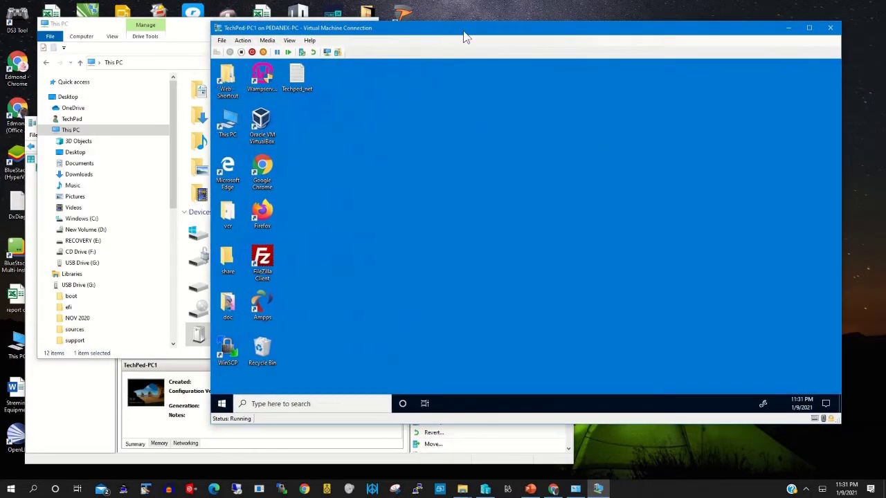
pyautogui.click(234, 125)
pyautogui.moveTo(445, 34); pyautogui.dragTo(534, 20)
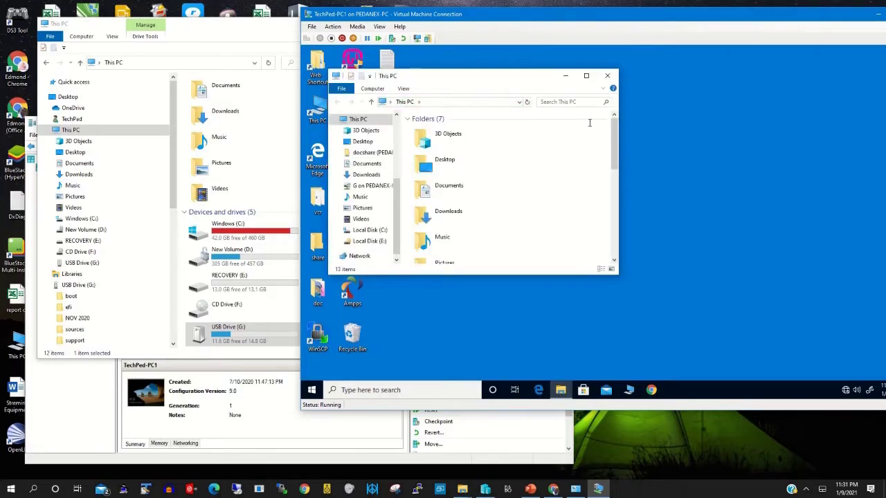
pyautogui.moveTo(612, 144); pyautogui.dragTo(615, 239)
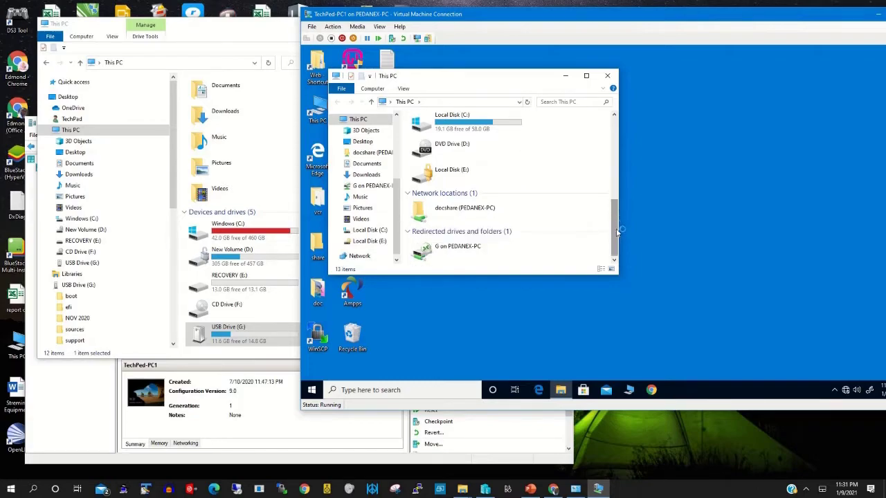
pyautogui.doubleClick(461, 250)
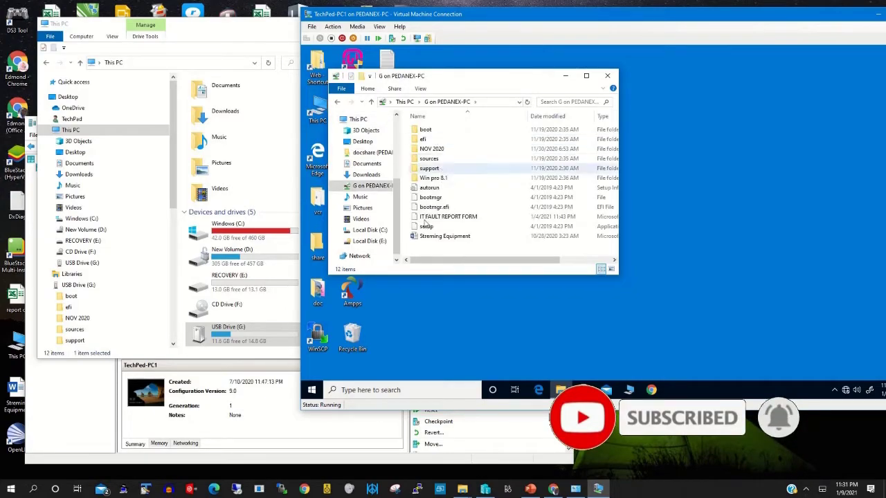
# Step: Open USB Drive (G:) on the host and arrange it beside the virtual machine's view of the same drive
pyautogui.doubleClick(266, 341)
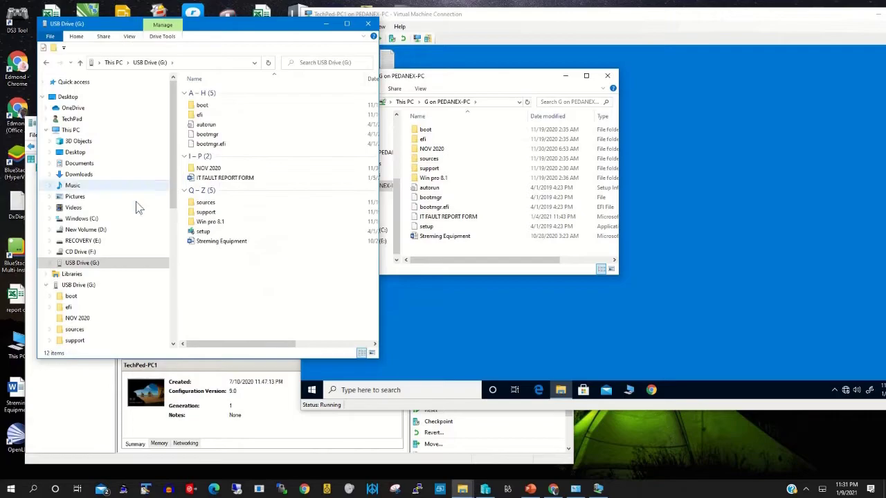
pyautogui.moveTo(95, 26); pyautogui.dragTo(59, 27)
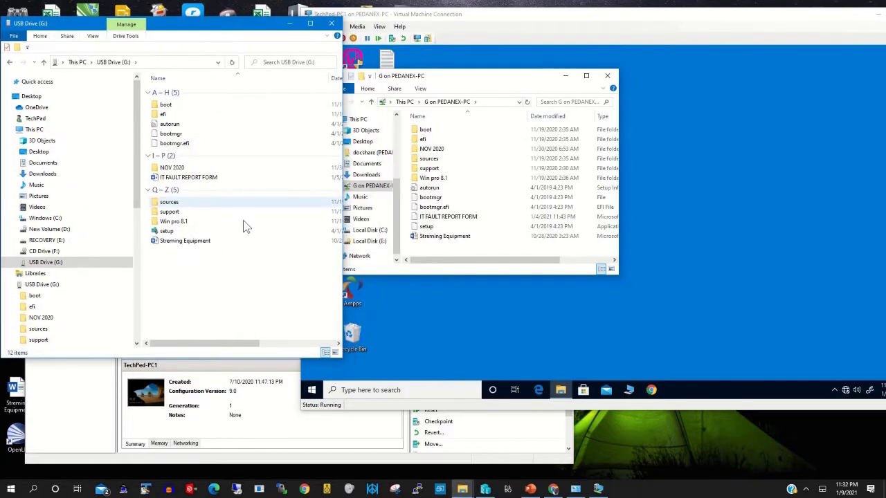
pyautogui.moveTo(515, 15); pyautogui.dragTo(609, 11)
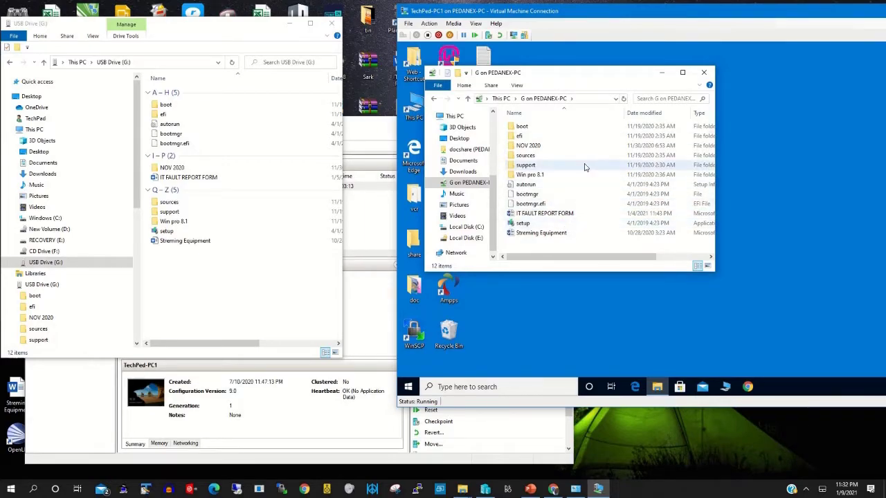
pyautogui.moveTo(579, 76); pyautogui.dragTo(700, 118)
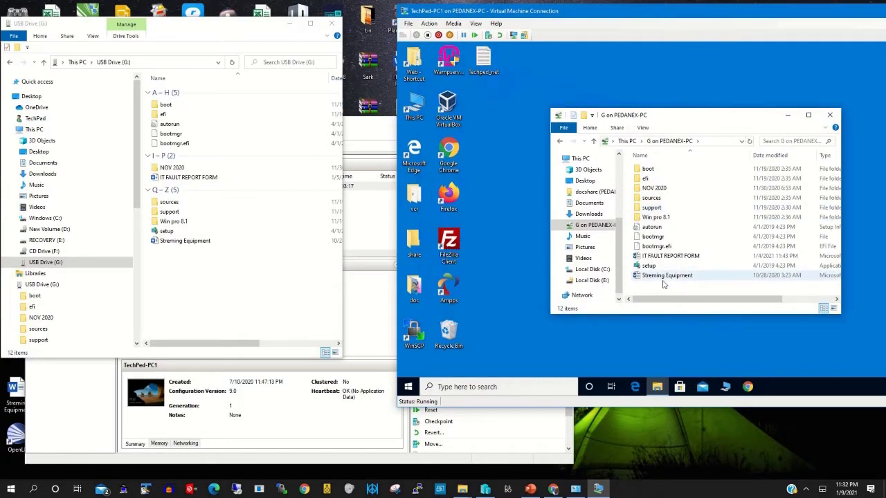
# Step: Copy Streming Equipment from the redirected drive to the virtual machine's desktop, and Techped_net from that desktop to the drive
pyautogui.moveTo(665, 279); pyautogui.dragTo(498, 155)
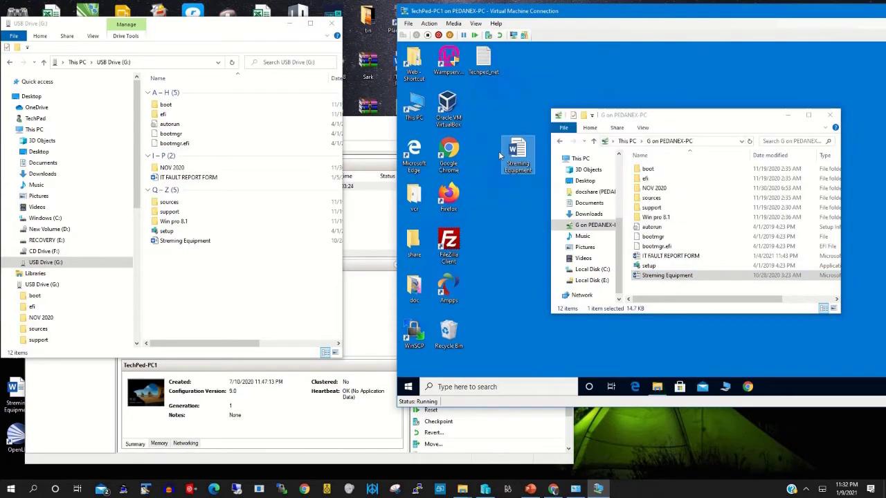
pyautogui.moveTo(483, 59); pyautogui.dragTo(714, 286)
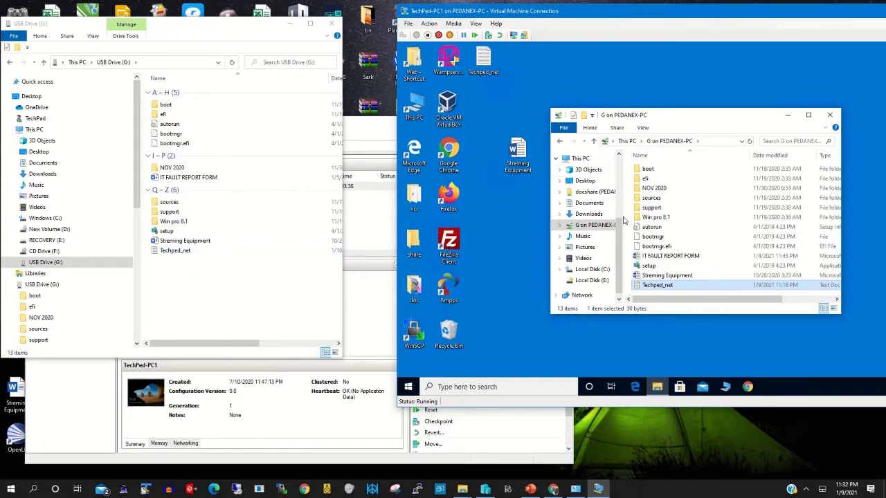
# Step: Permanently delete the Streming Equipment document from the redirected G drive inside the virtual machine
pyautogui.click(660, 276)
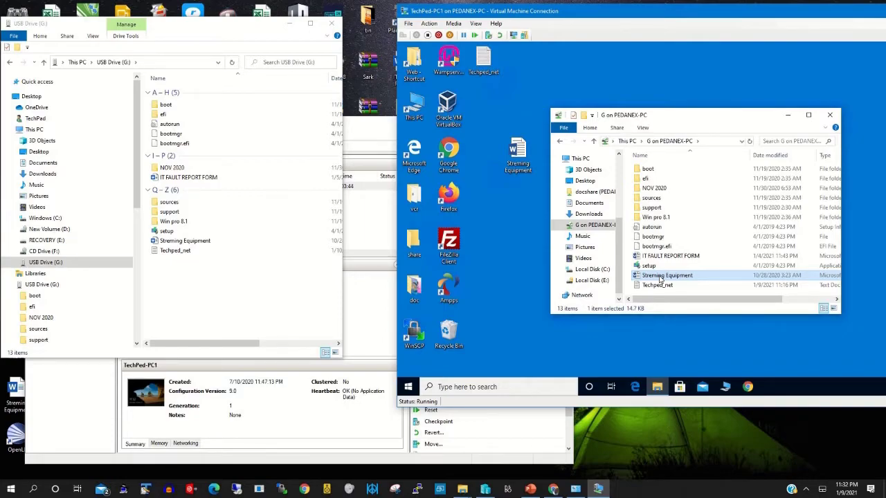
pyautogui.rightClick(660, 276)
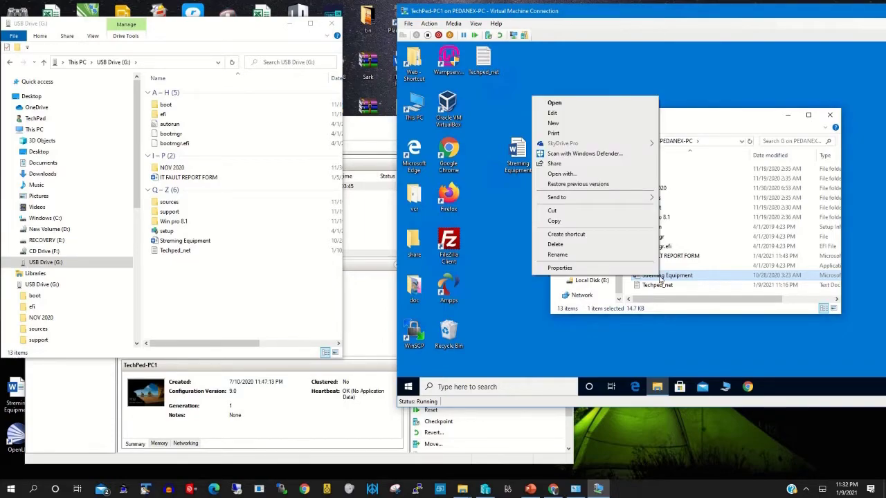
pyautogui.click(573, 246)
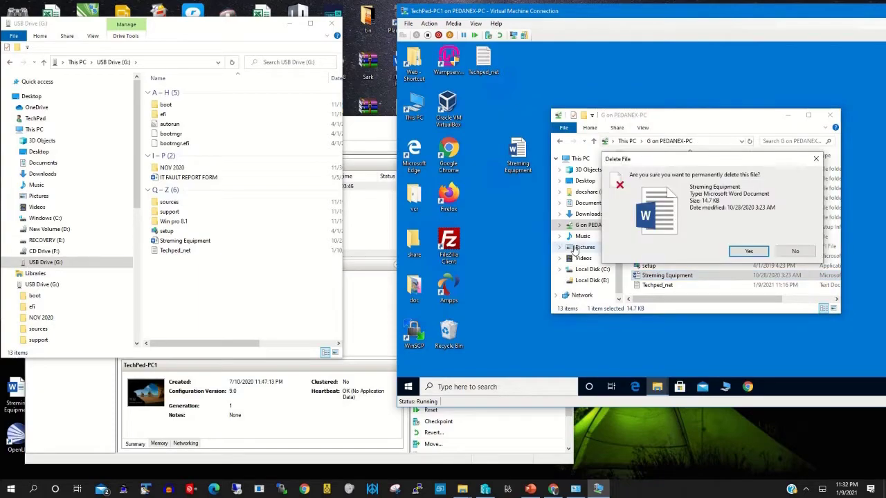
pyautogui.click(754, 253)
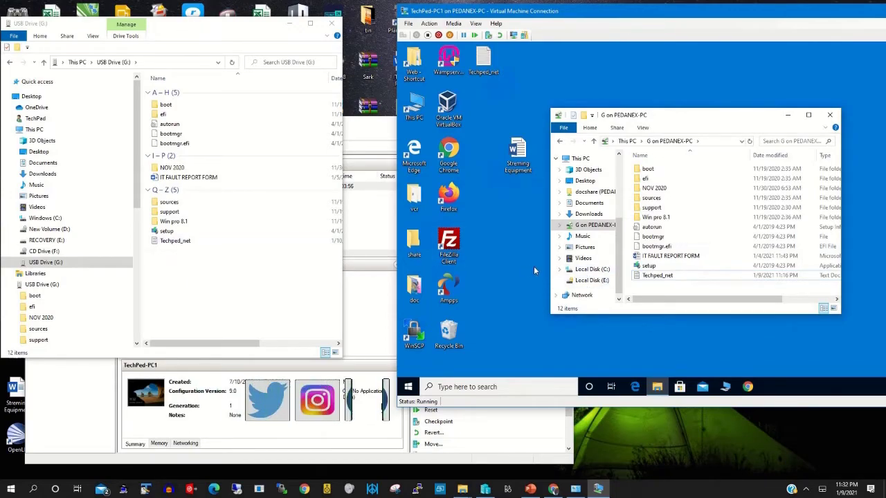
# Step: Copy the Streming Equipment document from the virtual machine's desktop back to the redirected G drive
pyautogui.moveTo(208, 33); pyautogui.dragTo(237, 41)
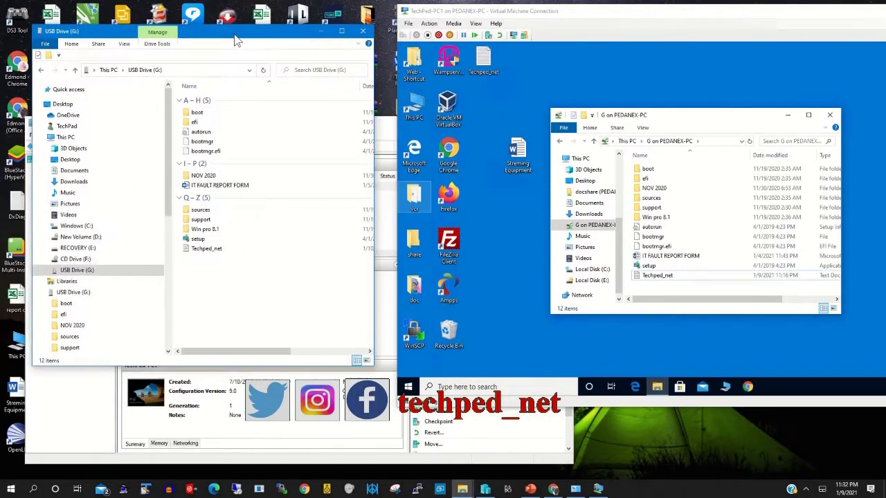
pyautogui.click(517, 155)
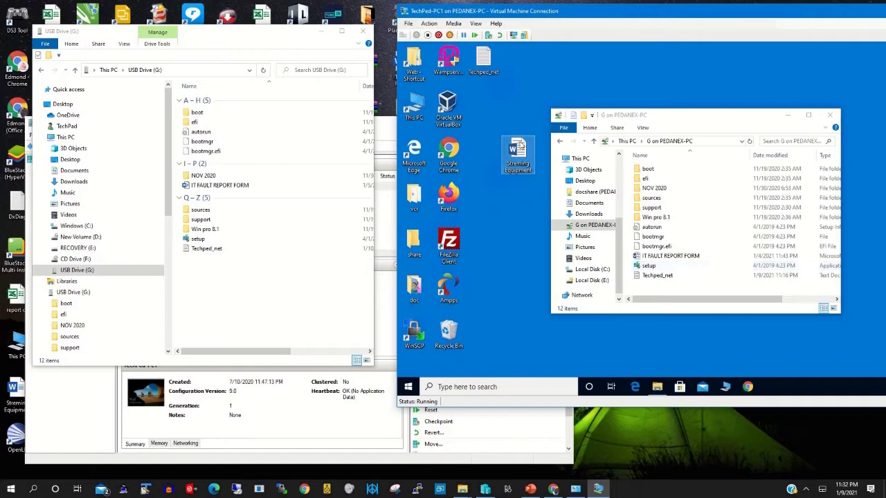
pyautogui.moveTo(518, 151); pyautogui.dragTo(689, 270)
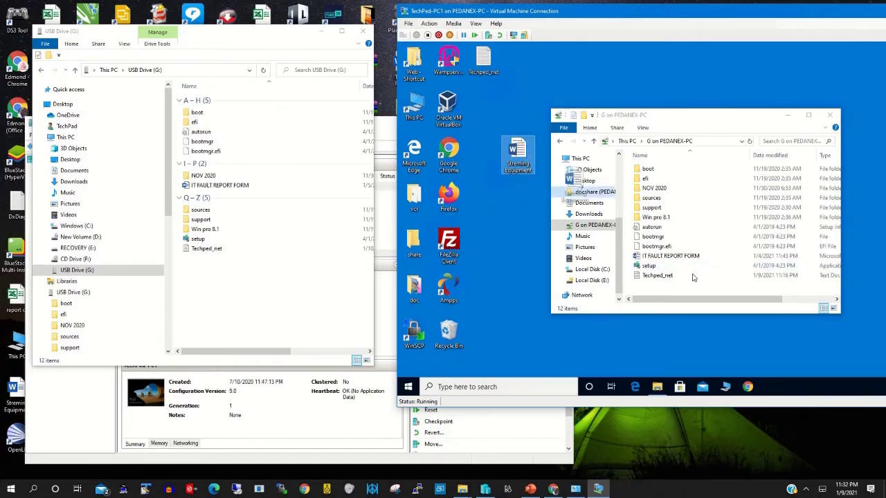
pyautogui.moveTo(573, 181); pyautogui.dragTo(515, 152)
pyautogui.rightClick(516, 152)
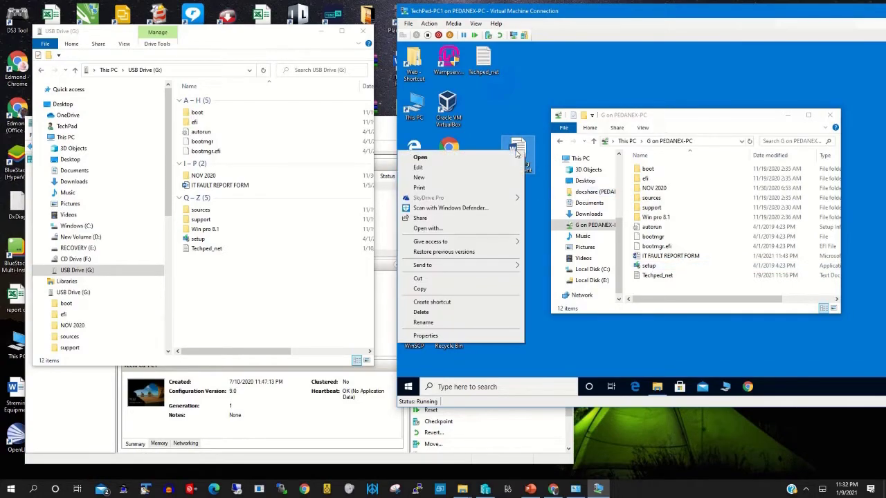
pyautogui.click(419, 289)
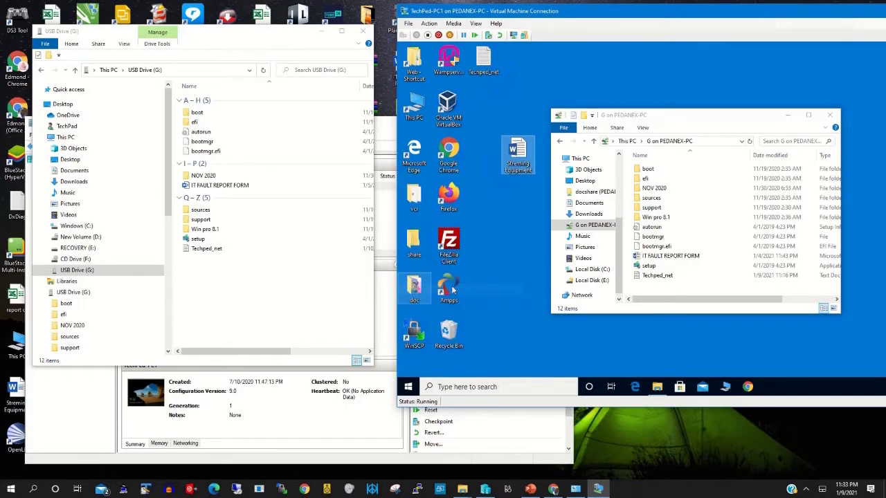
pyautogui.rightClick(698, 290)
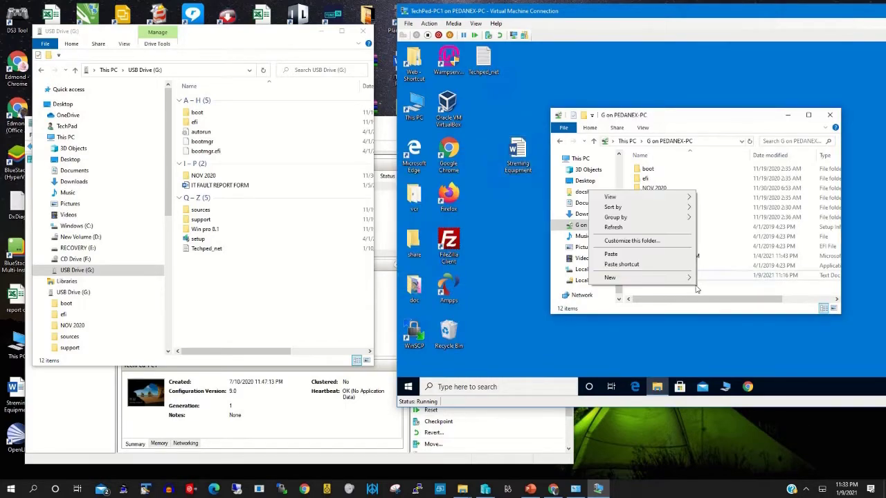
pyautogui.click(637, 256)
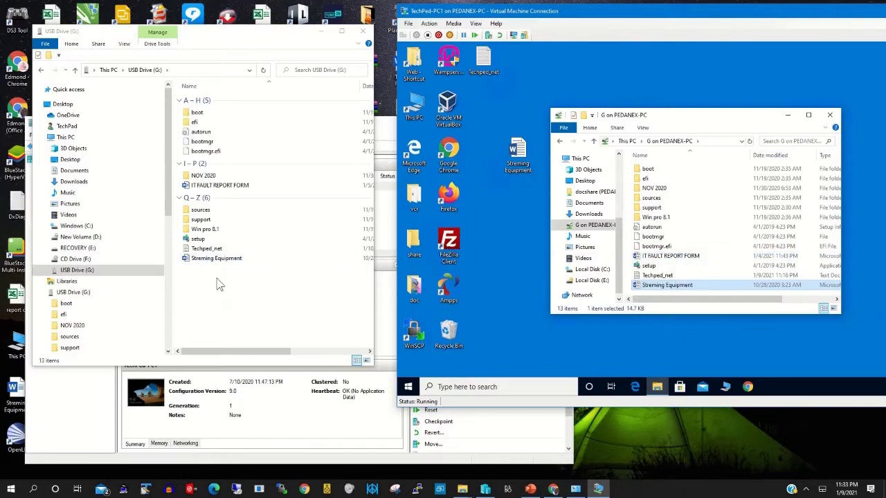
# Step: Minimize Hyper-V Manager and compare the drives listed in This PC on the virtual machine and on the host
pyautogui.click(275, 418)
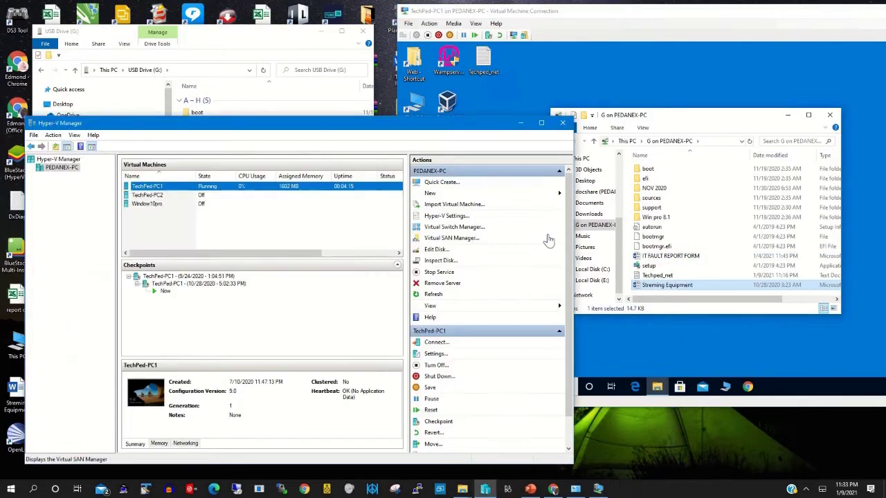
pyautogui.click(521, 125)
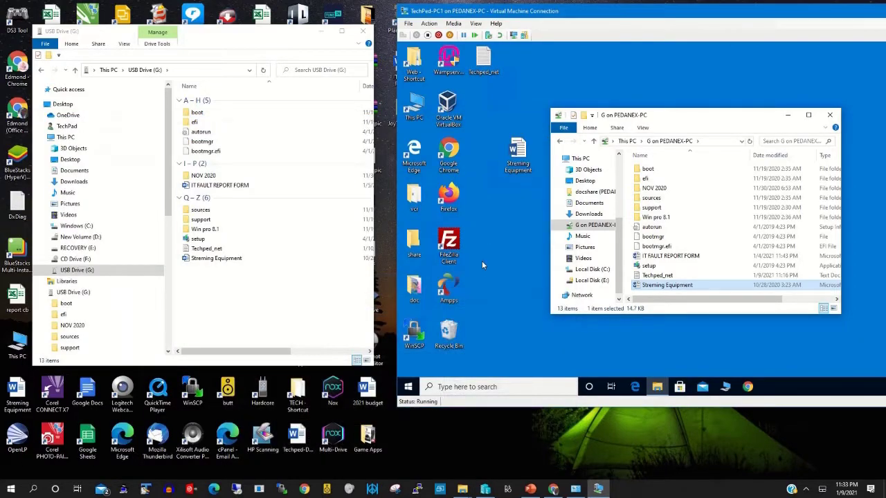
pyautogui.doubleClick(414, 106)
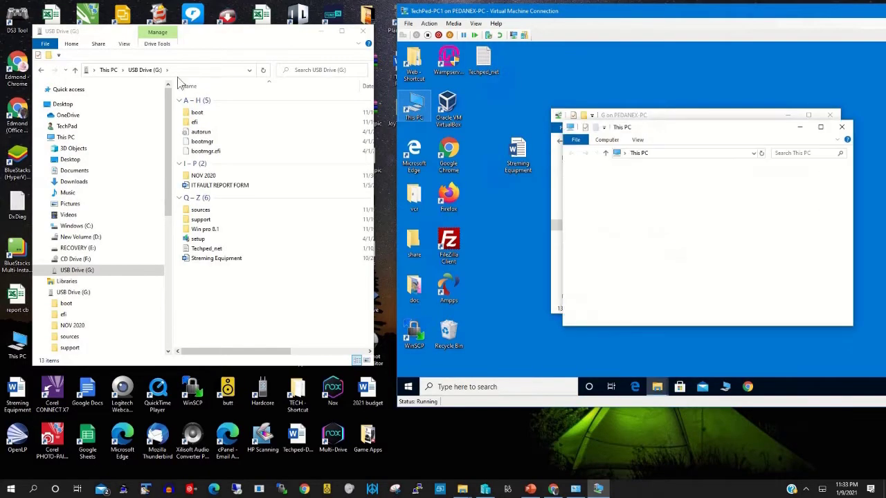
pyautogui.click(66, 137)
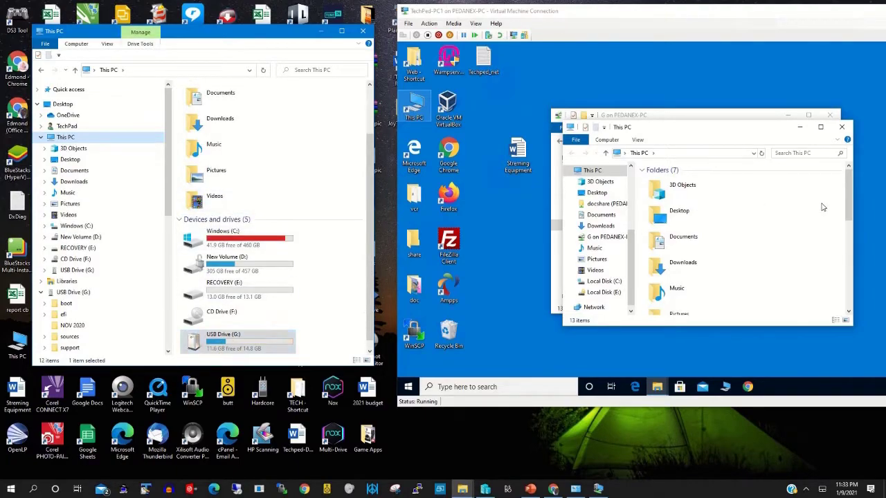
pyautogui.click(853, 261)
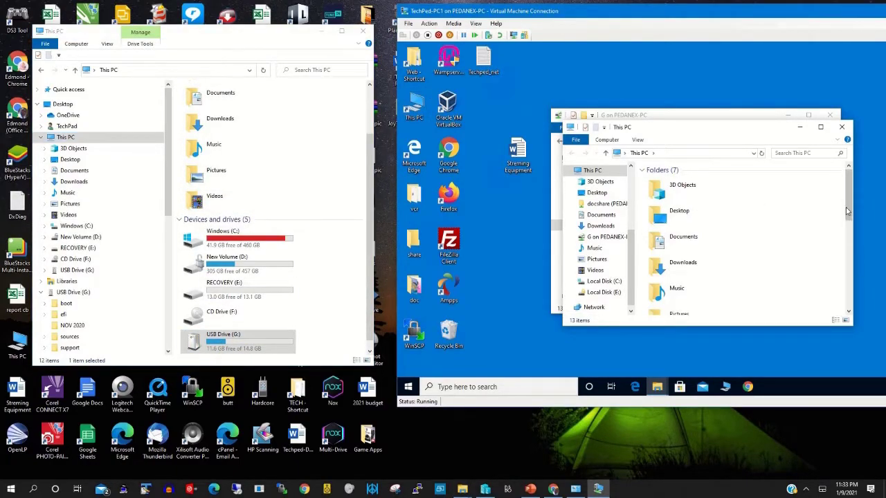
pyautogui.scroll(-5, 847, 211)
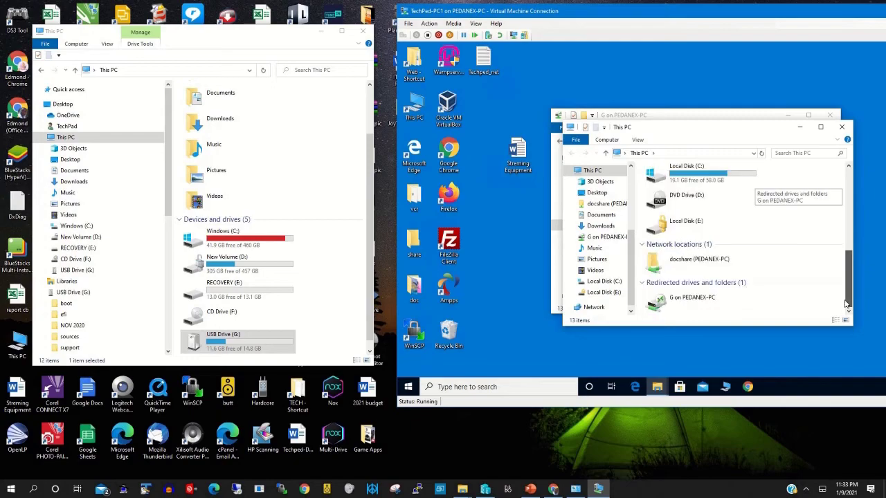
pyautogui.rightClick(682, 303)
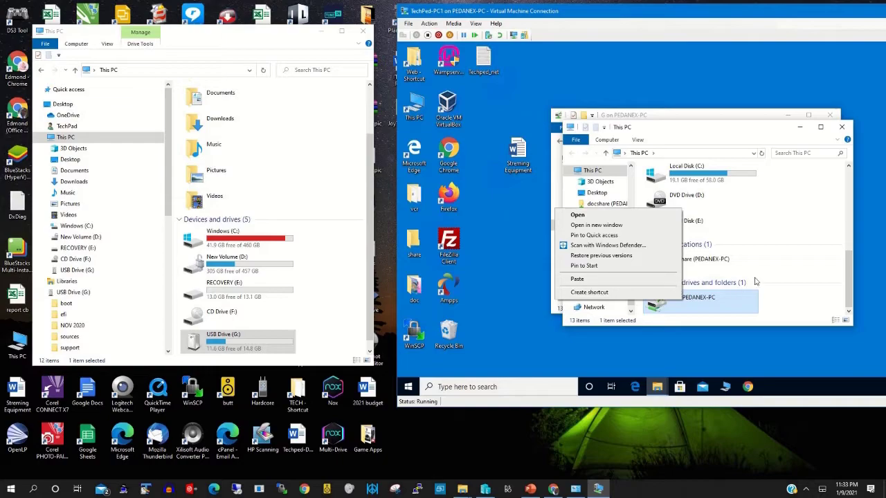
pyautogui.click(787, 266)
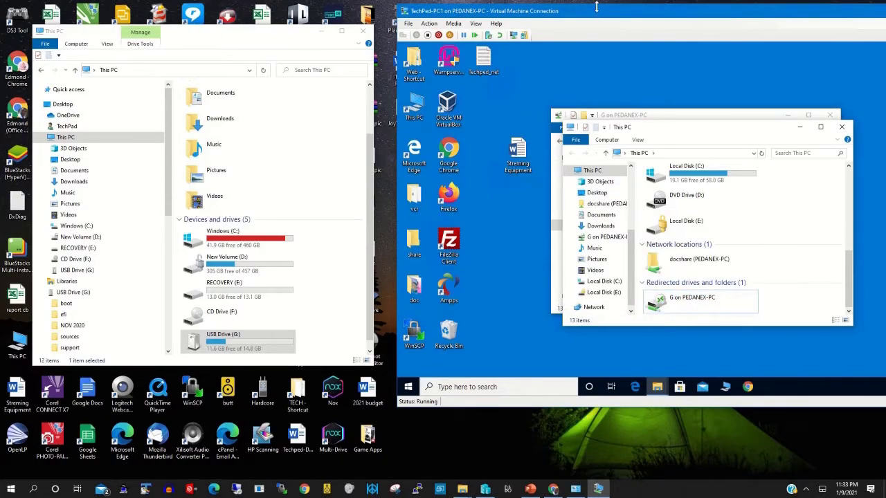
# Step: Close the host's This PC window and move the TechPed-PC1 connection window so it is fully on screen
pyautogui.moveTo(596, 7); pyautogui.dragTo(537, 4)
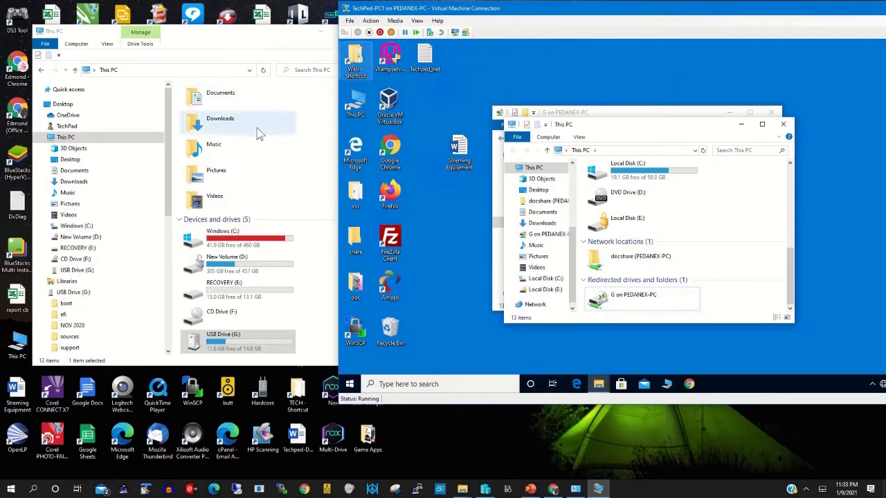
pyautogui.click(302, 154)
pyautogui.click(362, 32)
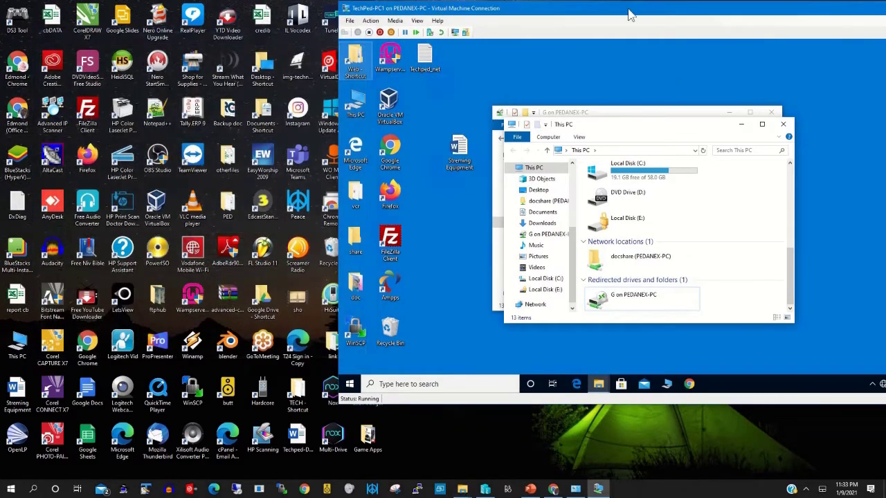
pyautogui.moveTo(635, 7); pyautogui.dragTo(451, 16)
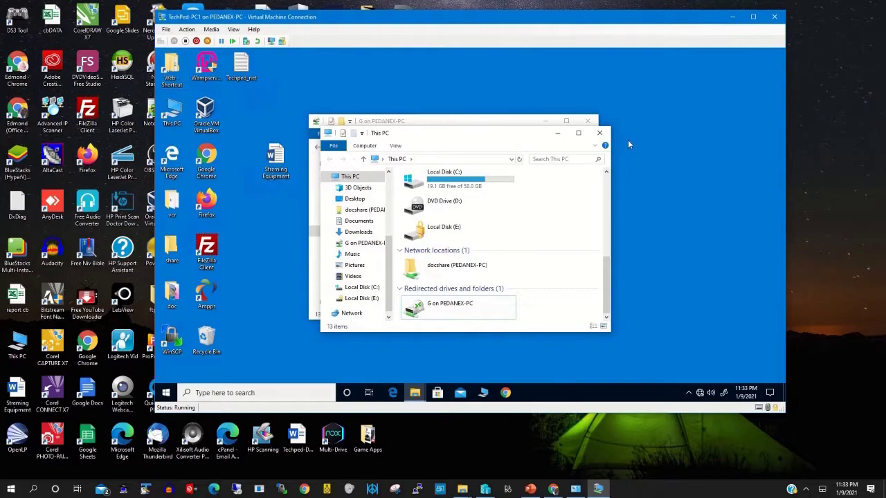
# Step: Close the This PC and redirected G drive windows inside the virtual machine, and close the TechPed-PC1 connection window
pyautogui.doubleClick(408, 309)
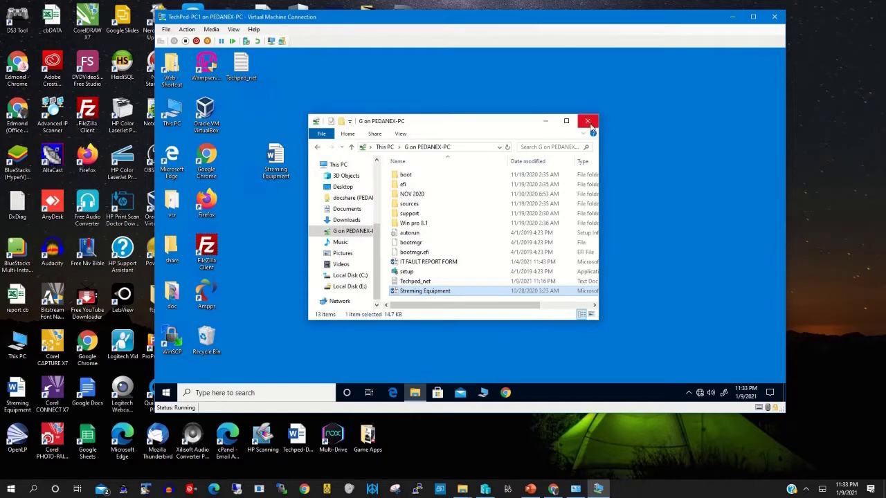
pyautogui.click(590, 127)
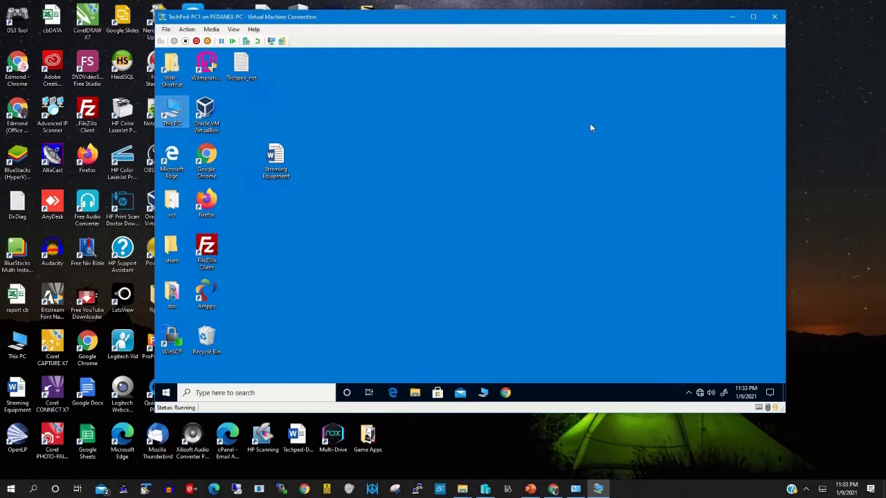
pyautogui.click(775, 18)
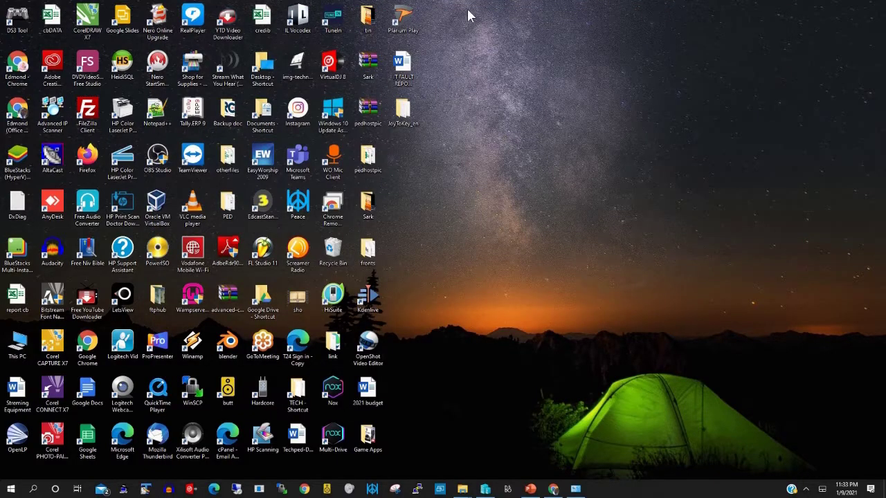